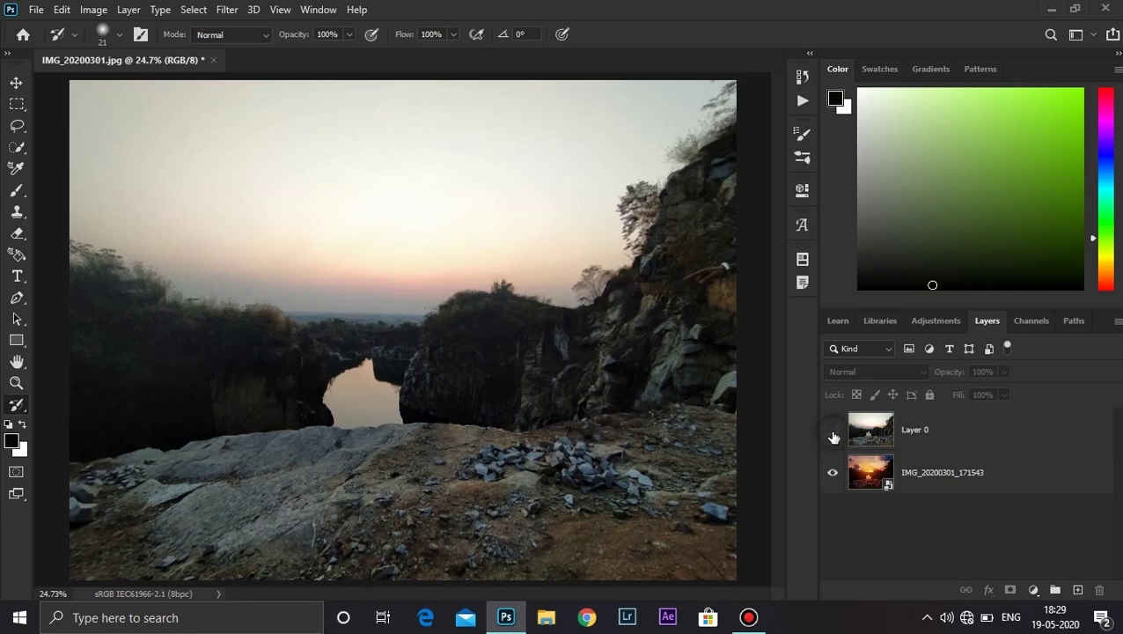
# Step: Hide Layer 0 so the sunset layer beneath shows
pyautogui.click(834, 437)
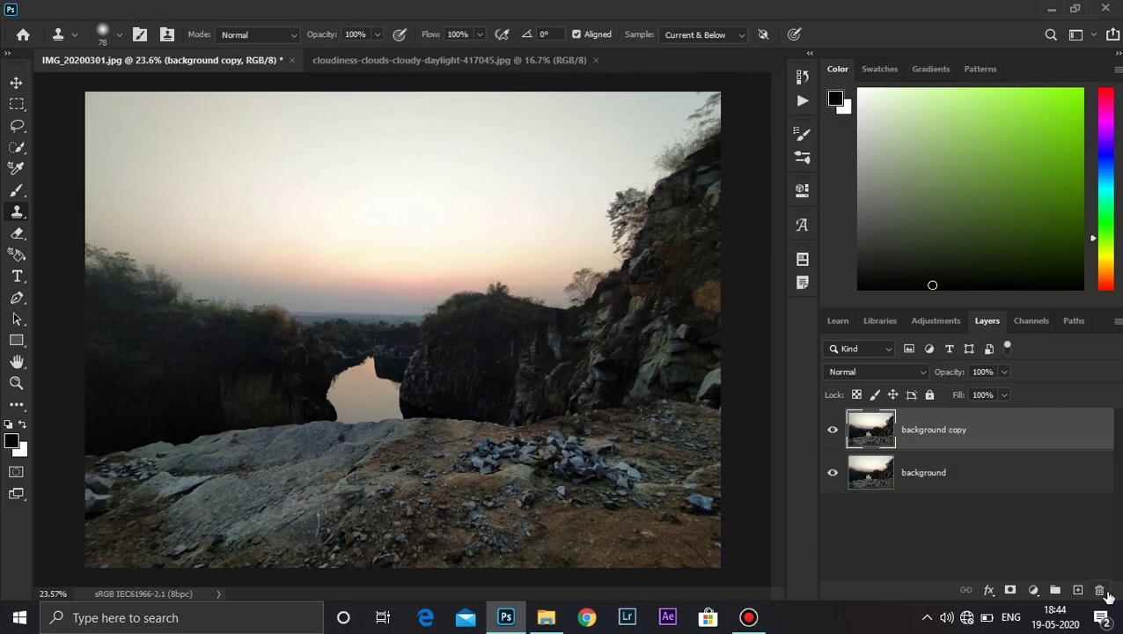
# Step: Duplicate the Blue channel and apply Levels with input values 72 and 74 to it
pyautogui.click(1031, 325)
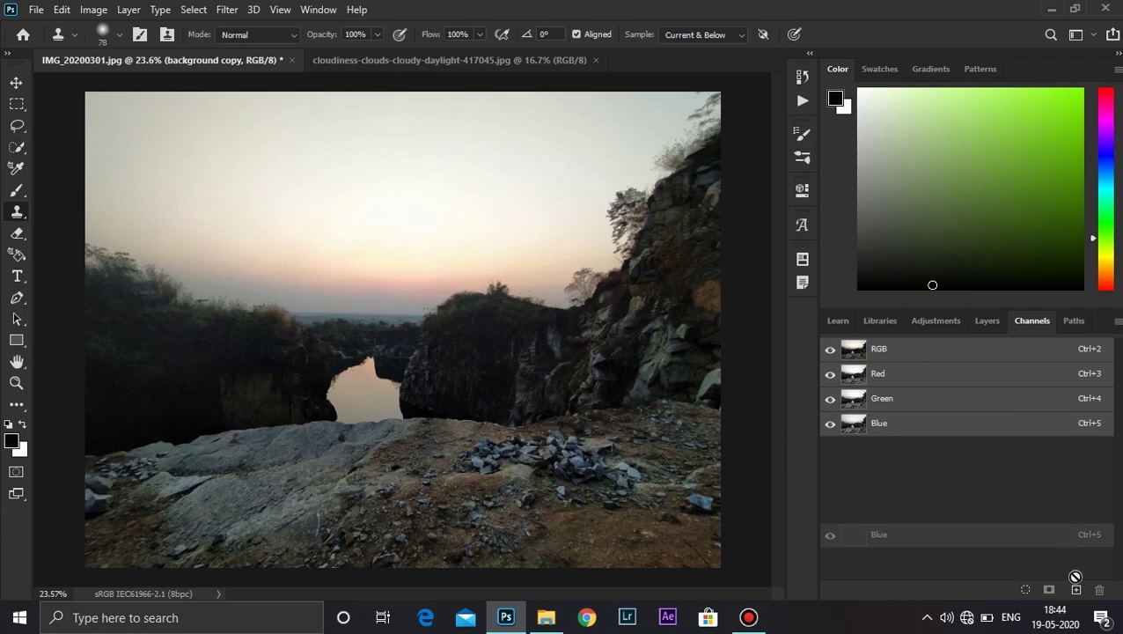
pyautogui.moveTo(1039, 424); pyautogui.dragTo(1075, 589)
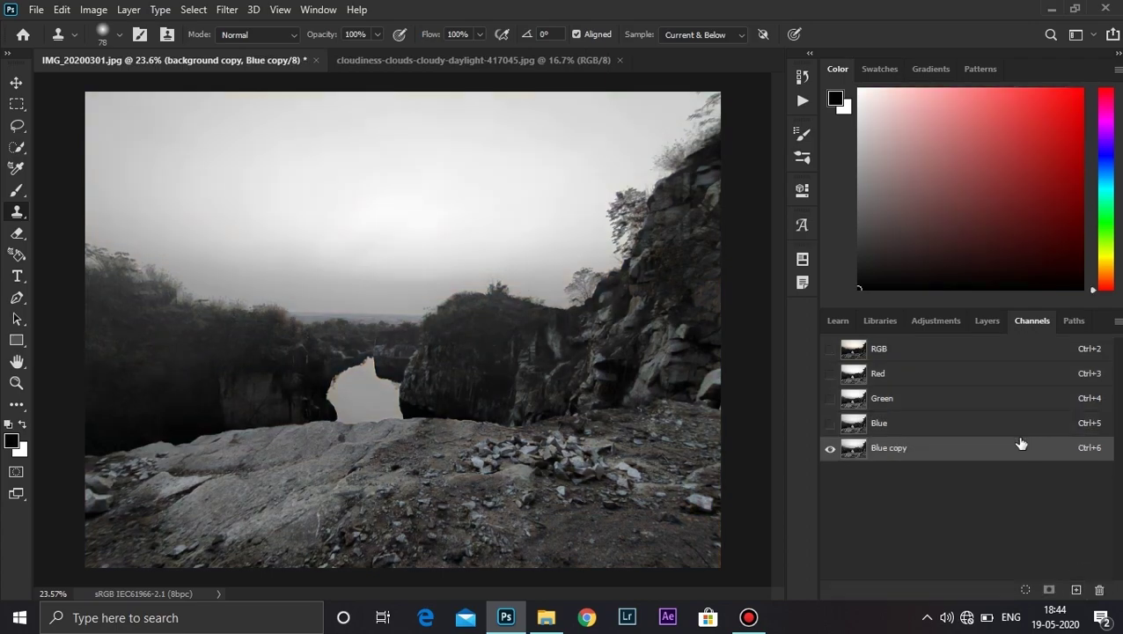
pyautogui.hotkey('ctrl', 'l')
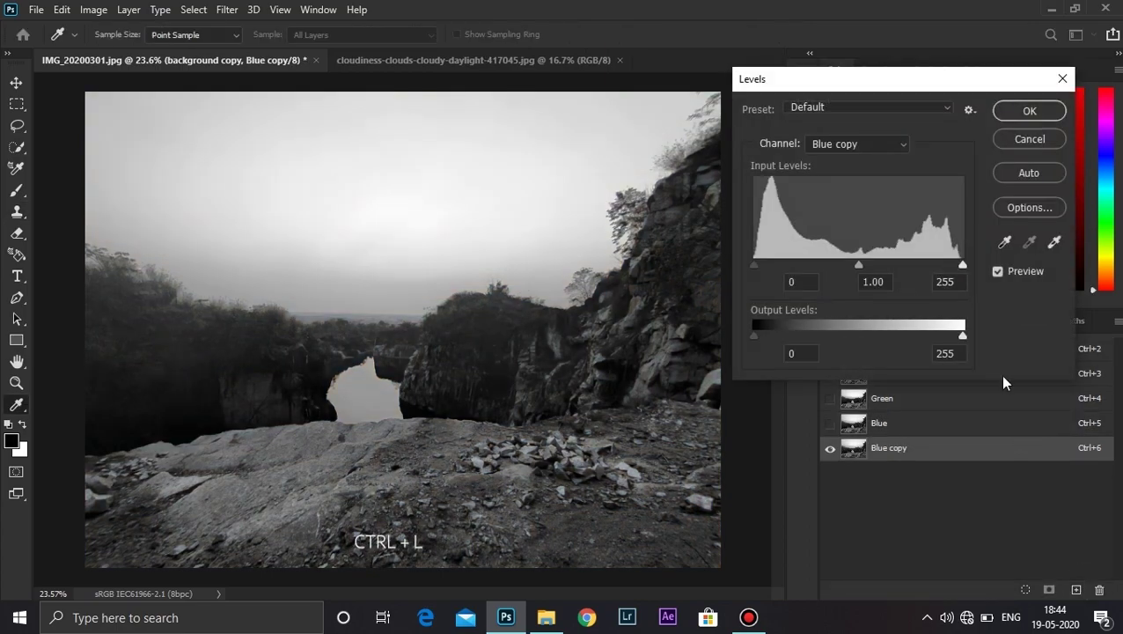
pyautogui.moveTo(753, 266); pyautogui.dragTo(812, 266)
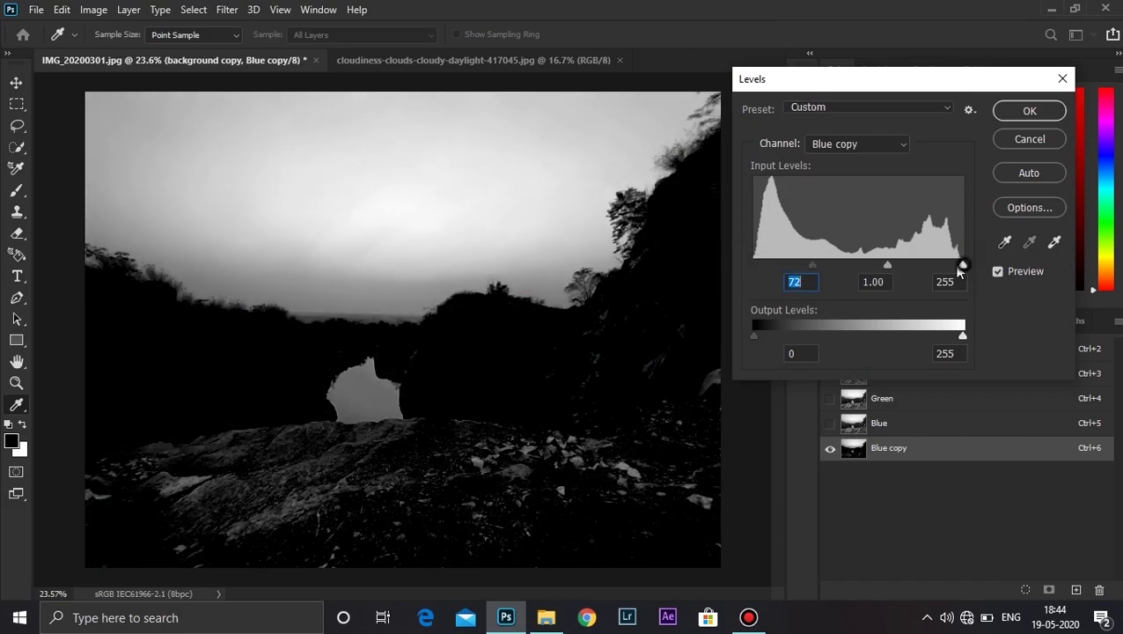
pyautogui.moveTo(963, 265); pyautogui.dragTo(802, 258)
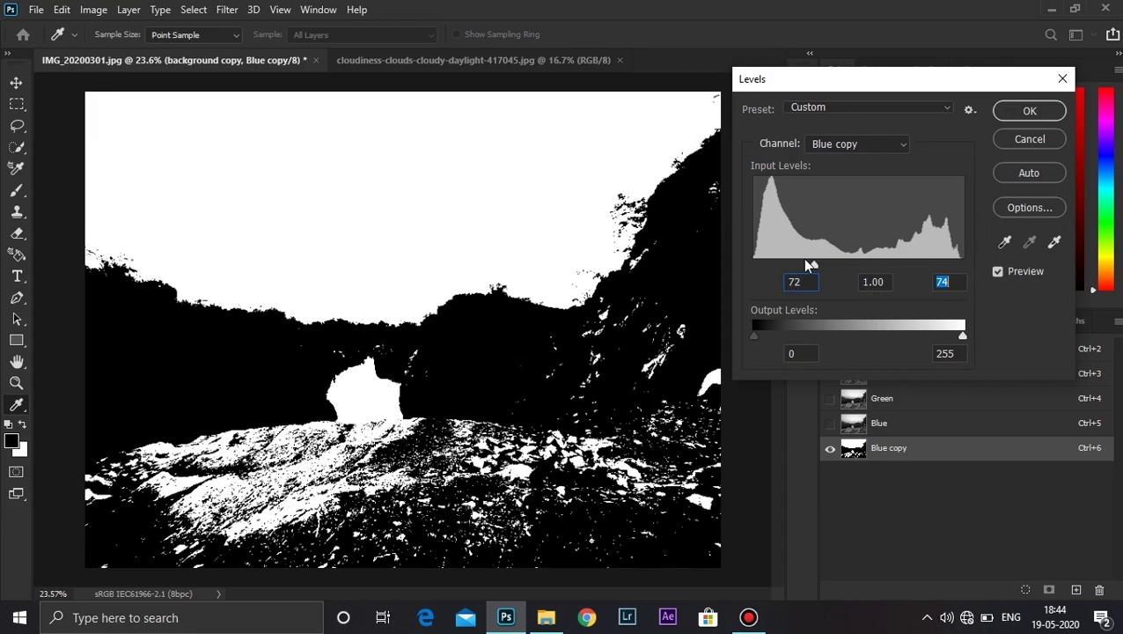
# Step: Brush the white rocks black in Blue copy, invert the channel, and load it as a selection
pyautogui.press('s')
pyautogui.click(1030, 110)
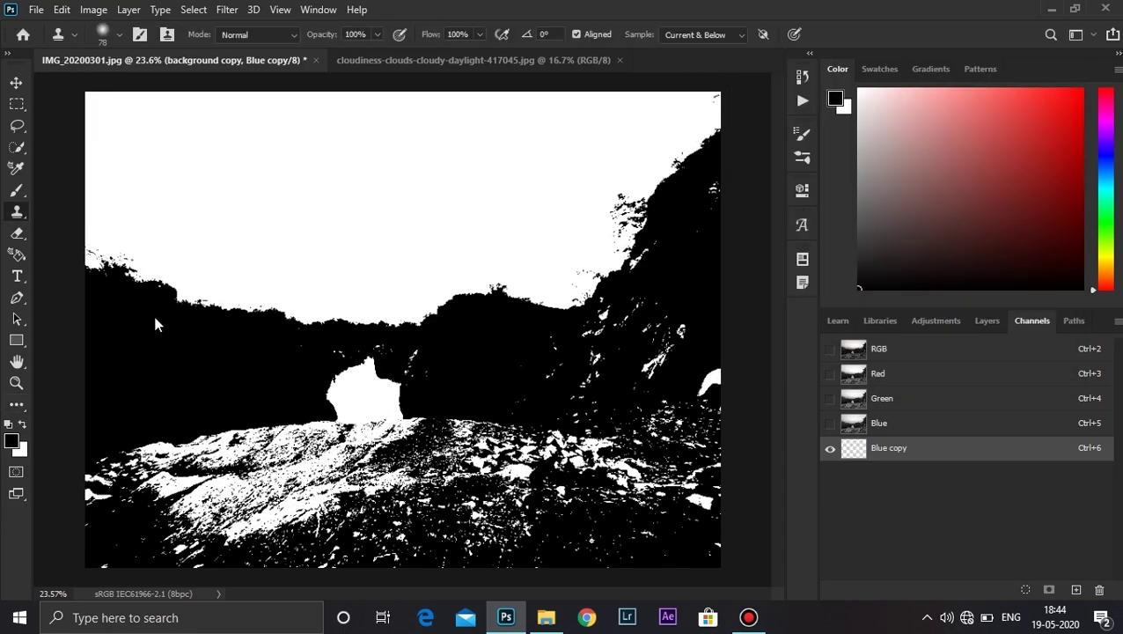
pyautogui.click(16, 191)
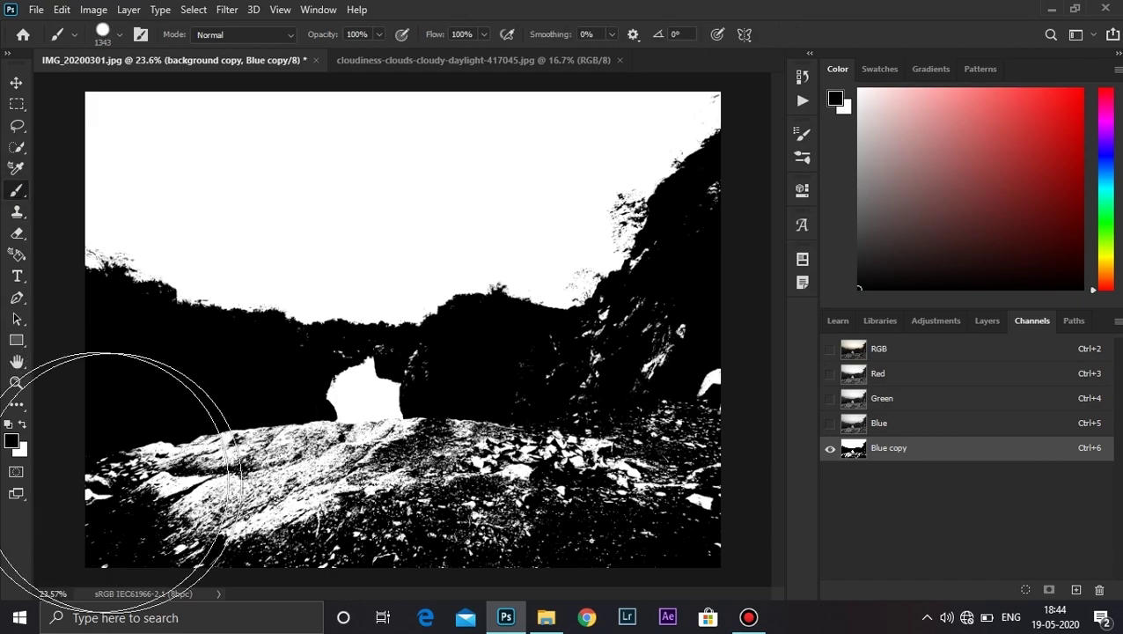
pyautogui.moveTo(114, 480)
pyautogui.mouseDown()
pyautogui.moveTo(175, 500)
pyautogui.moveTo(326, 471)
pyautogui.moveTo(406, 470)
pyautogui.moveTo(306, 477)
pyautogui.mouseUp()
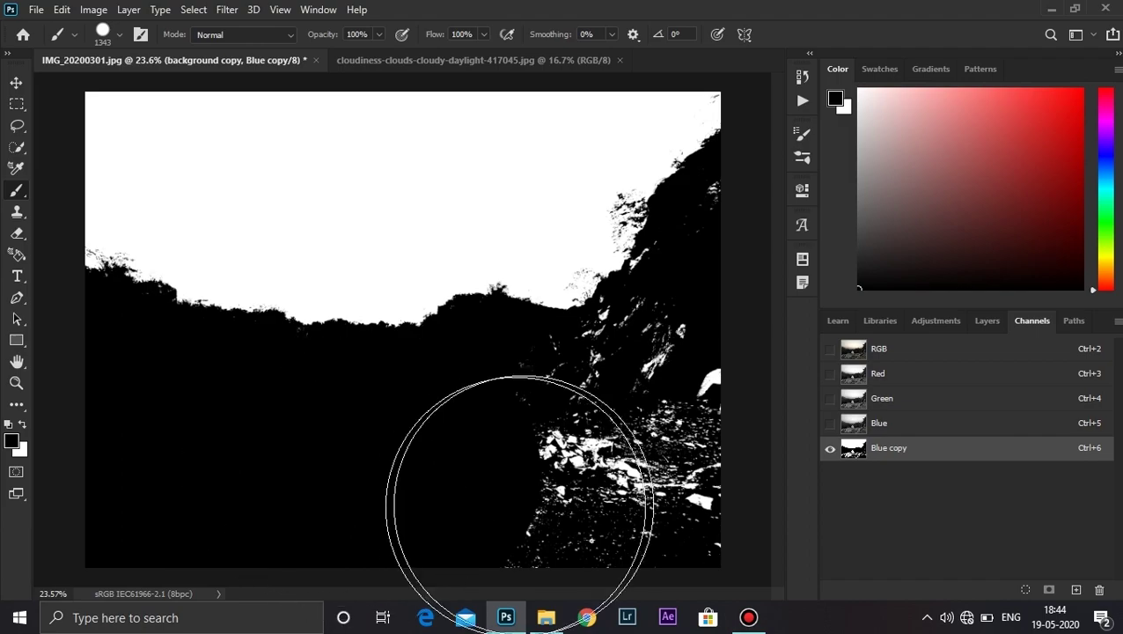
pyautogui.moveTo(519, 506)
pyautogui.mouseDown()
pyautogui.moveTo(612, 468)
pyautogui.moveTo(562, 469)
pyautogui.moveTo(633, 436)
pyautogui.moveTo(669, 476)
pyautogui.mouseUp()
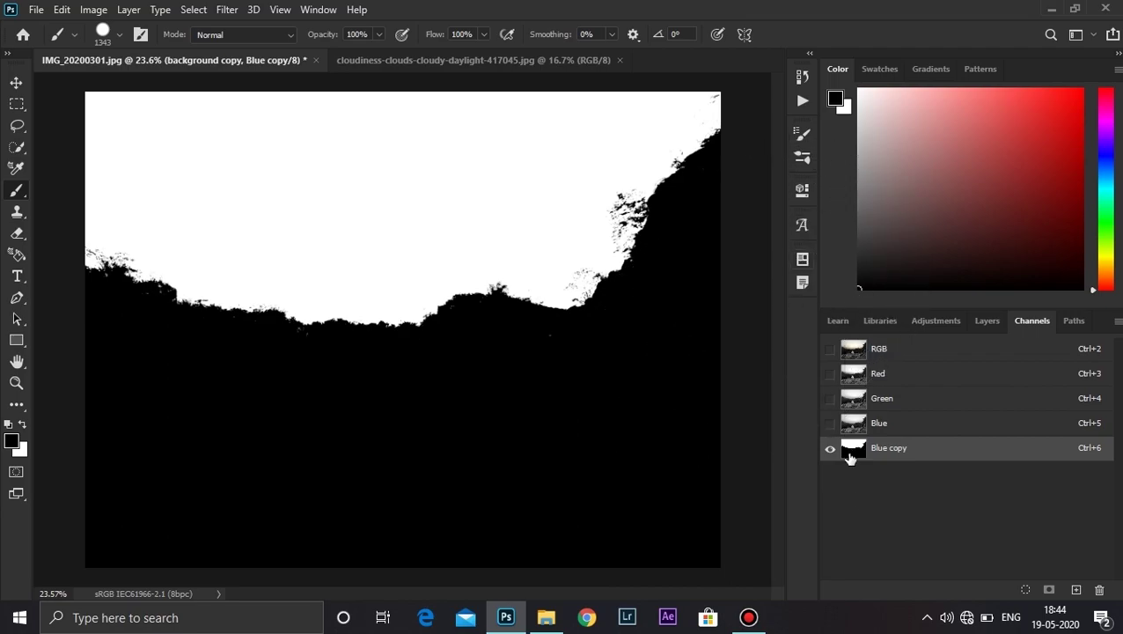
pyautogui.hotkey('ctrl', 'i')
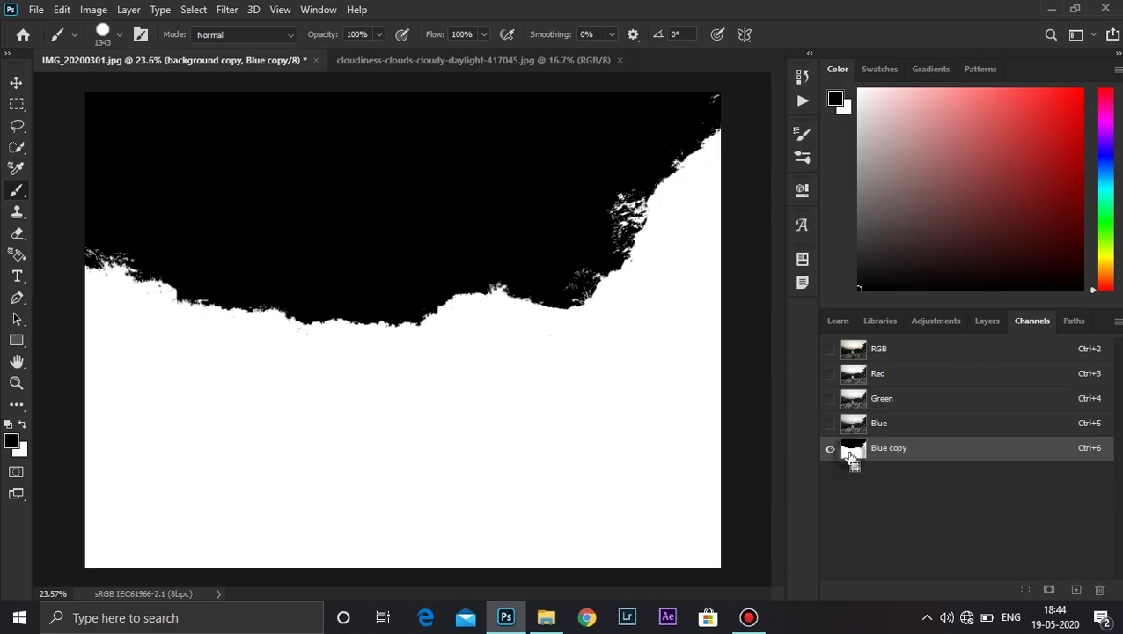
pyautogui.keyDown('ctrl'); pyautogui.click(852, 454); pyautogui.keyUp('ctrl')
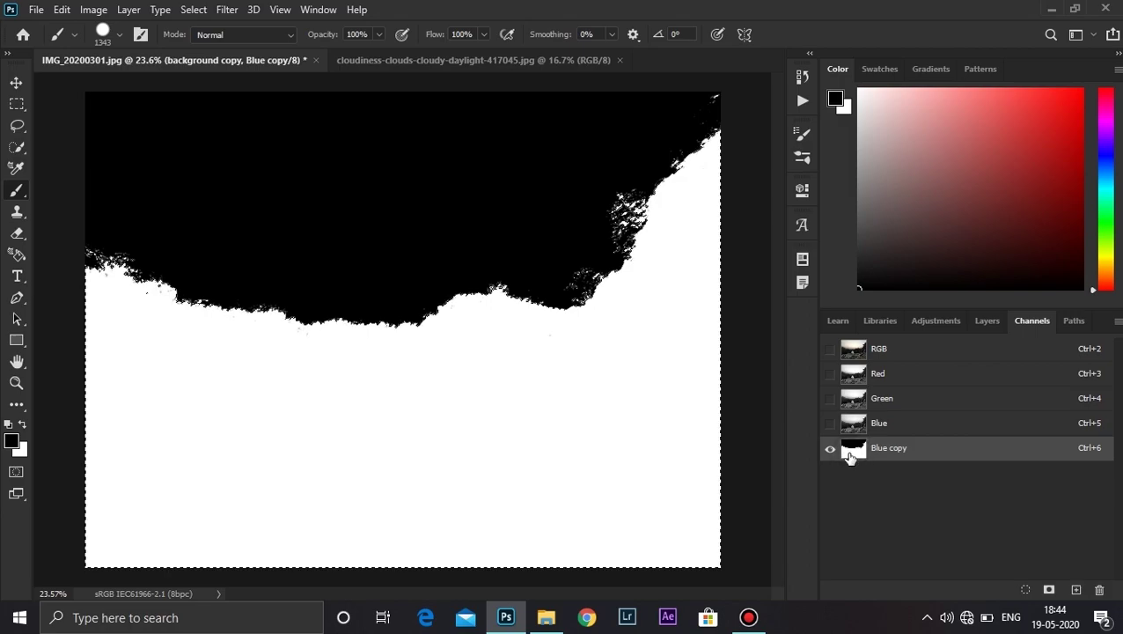
# Step: Return to the RGB channel and copy the selected land onto a new Layer 1
pyautogui.click(947, 348)
pyautogui.click(988, 322)
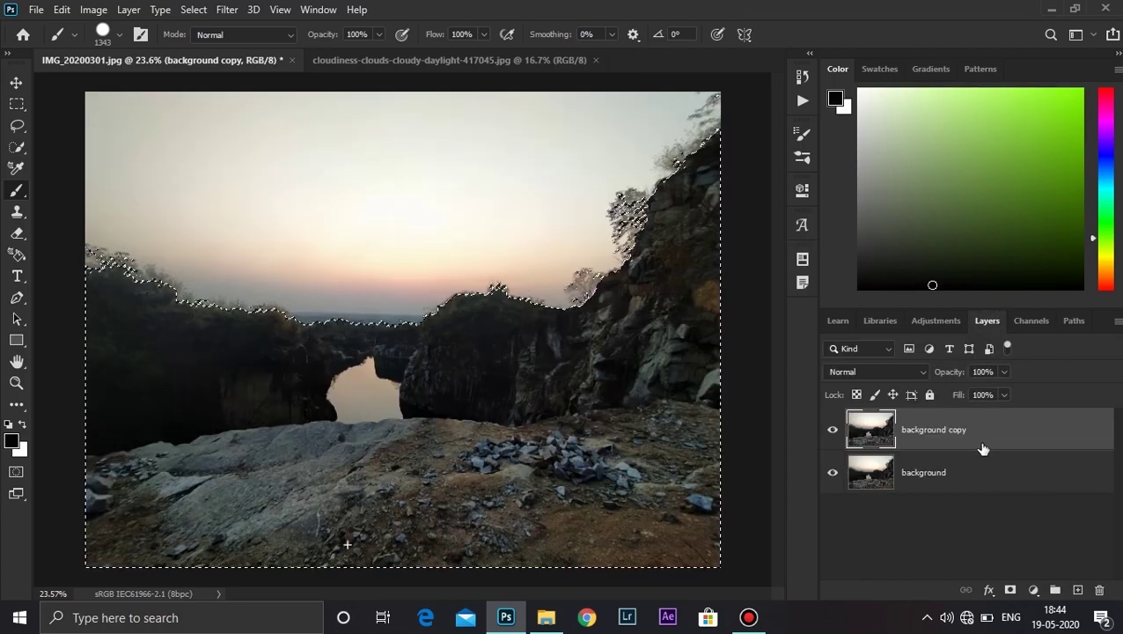
pyautogui.hotkey('ctrl', 'j')
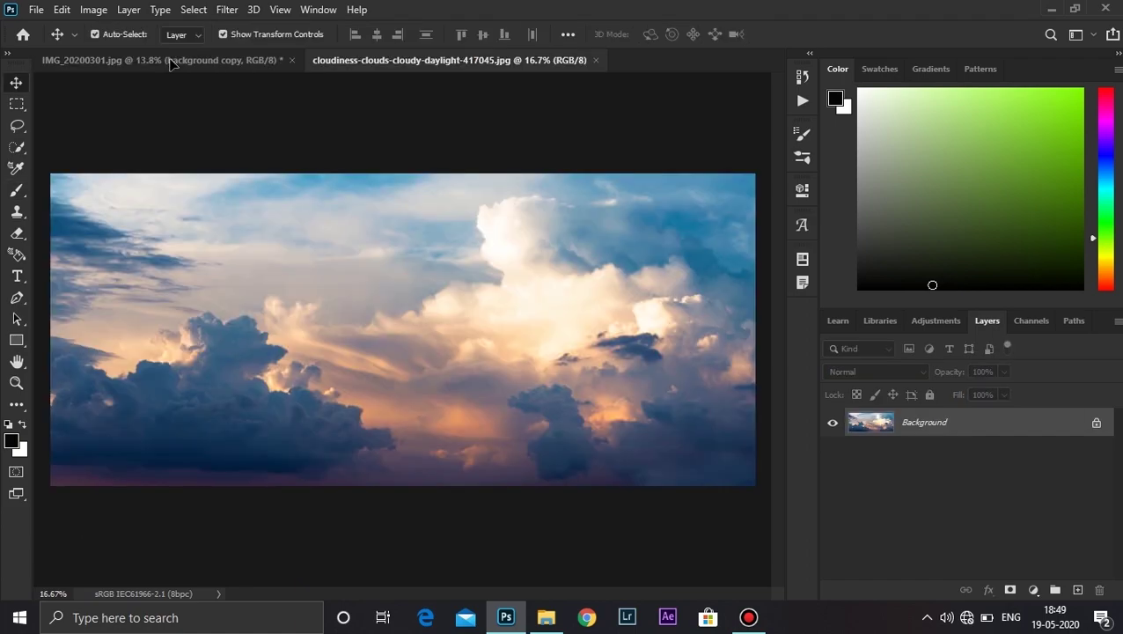
# Step: Drag the clouds photo into the landscape document and scale it down to about 94.84%
pyautogui.moveTo(172, 63); pyautogui.dragTo(398, 269)
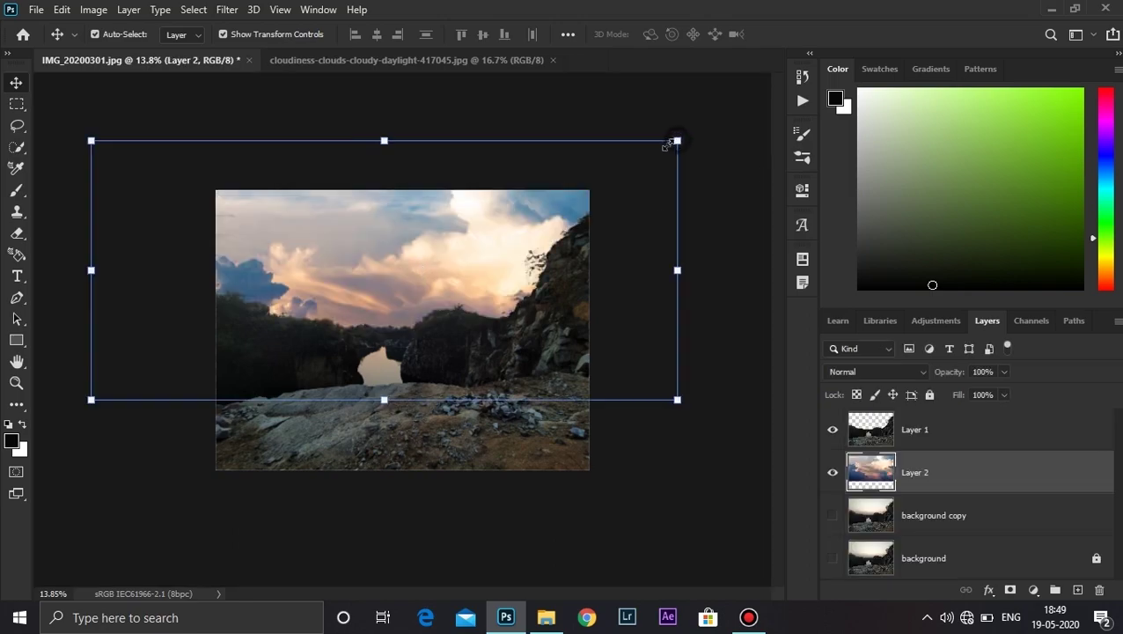
pyautogui.moveTo(672, 143); pyautogui.dragTo(668, 145)
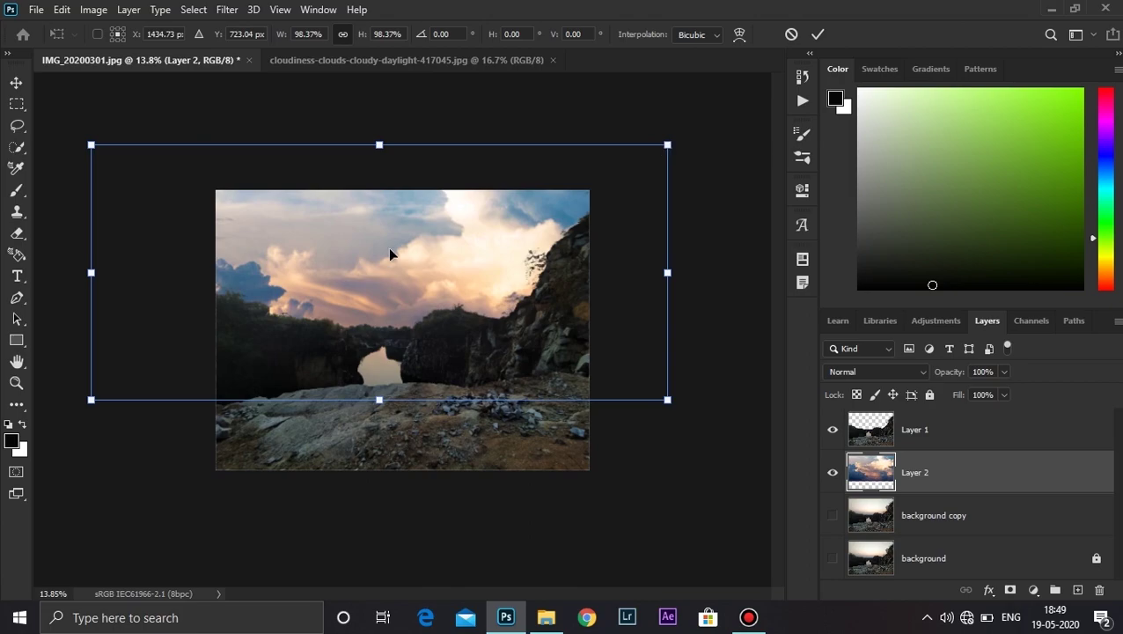
pyautogui.moveTo(90, 400); pyautogui.dragTo(112, 390)
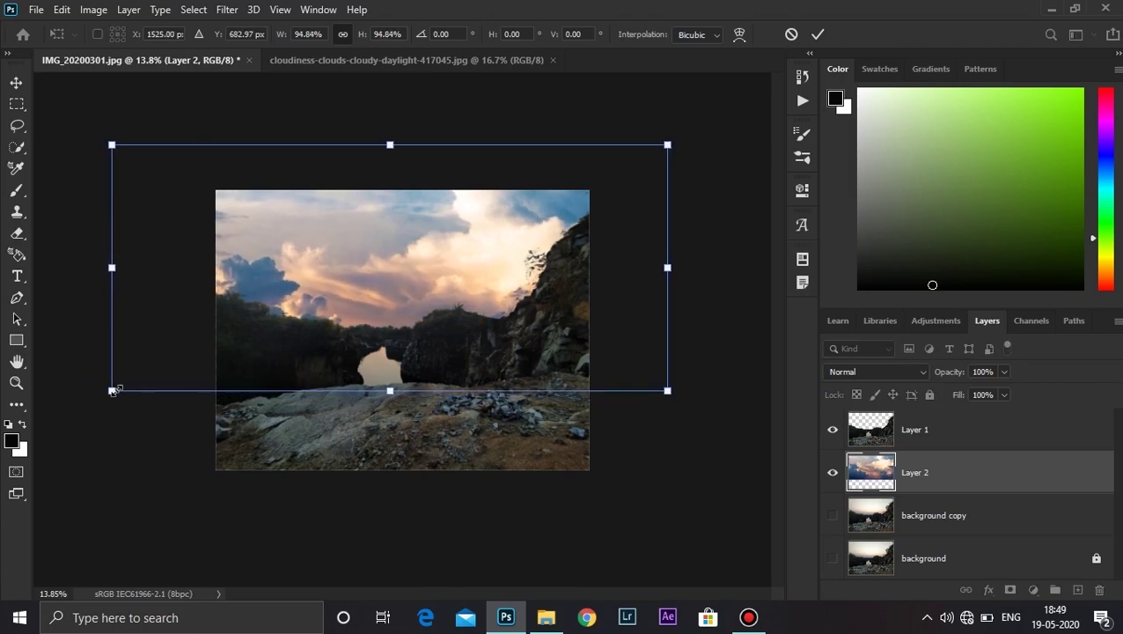
pyautogui.click(814, 35)
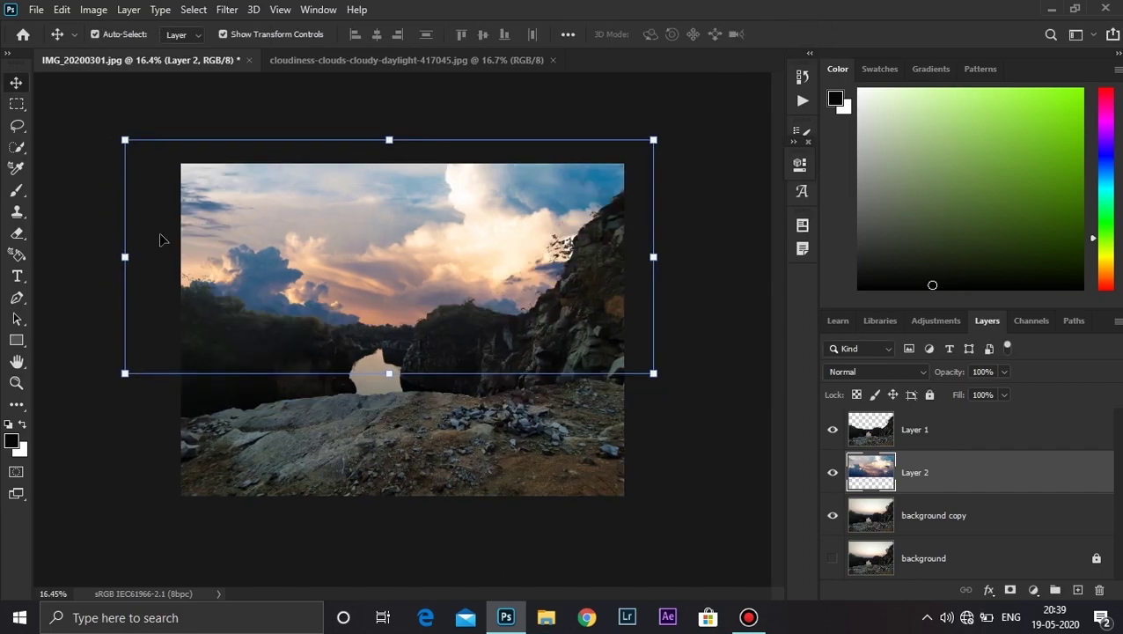
# Step: Add a Gradient Fill layer above Layer 1
pyautogui.click(942, 433)
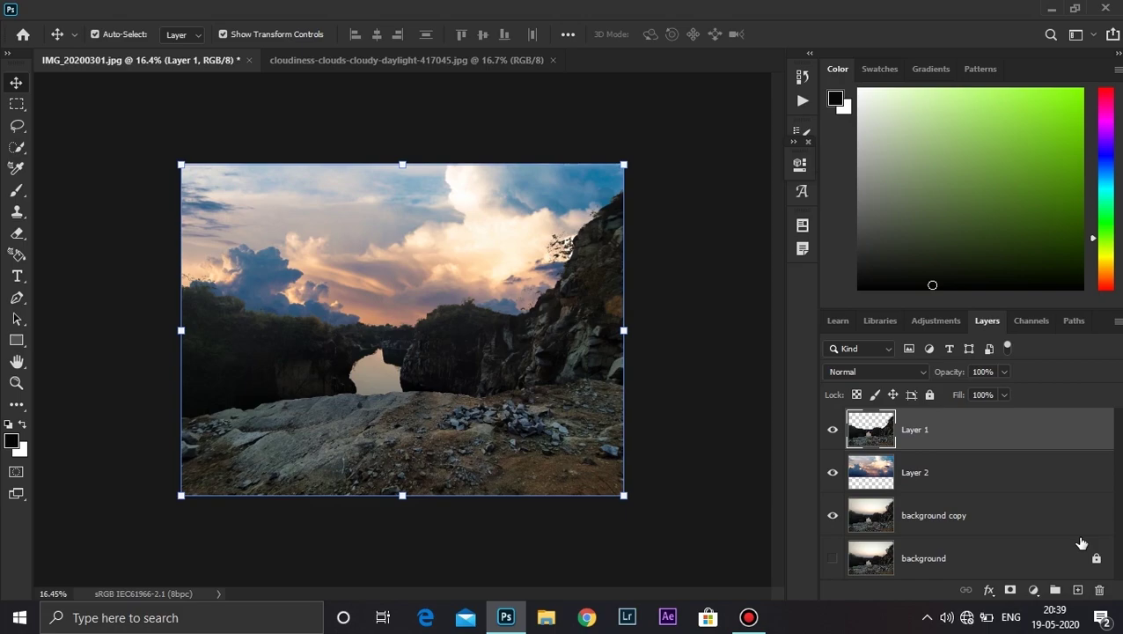
pyautogui.click(1035, 590)
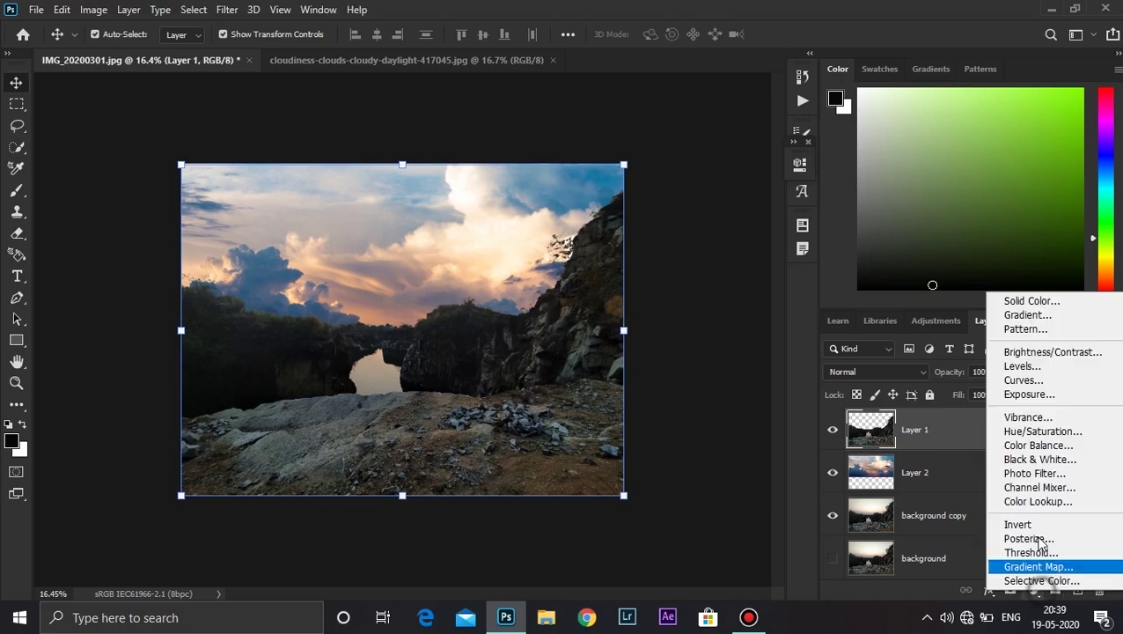
pyautogui.click(1039, 316)
# Step: Set the gradient's left colour stop to bright yellow
pyautogui.click(702, 142)
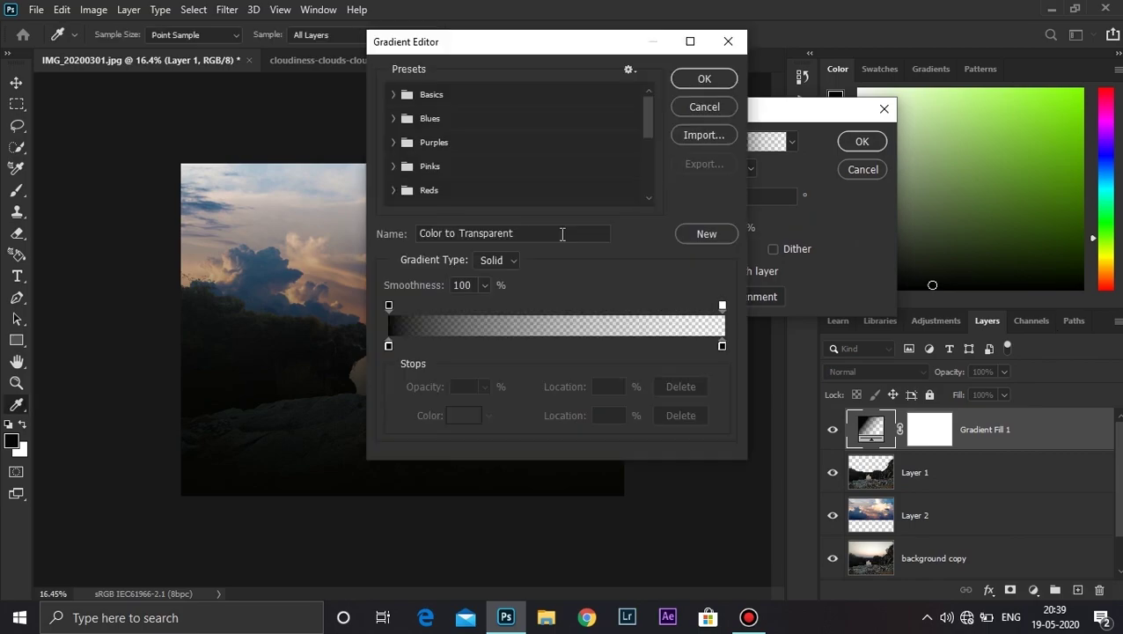
pyautogui.click(389, 345)
pyautogui.click(453, 414)
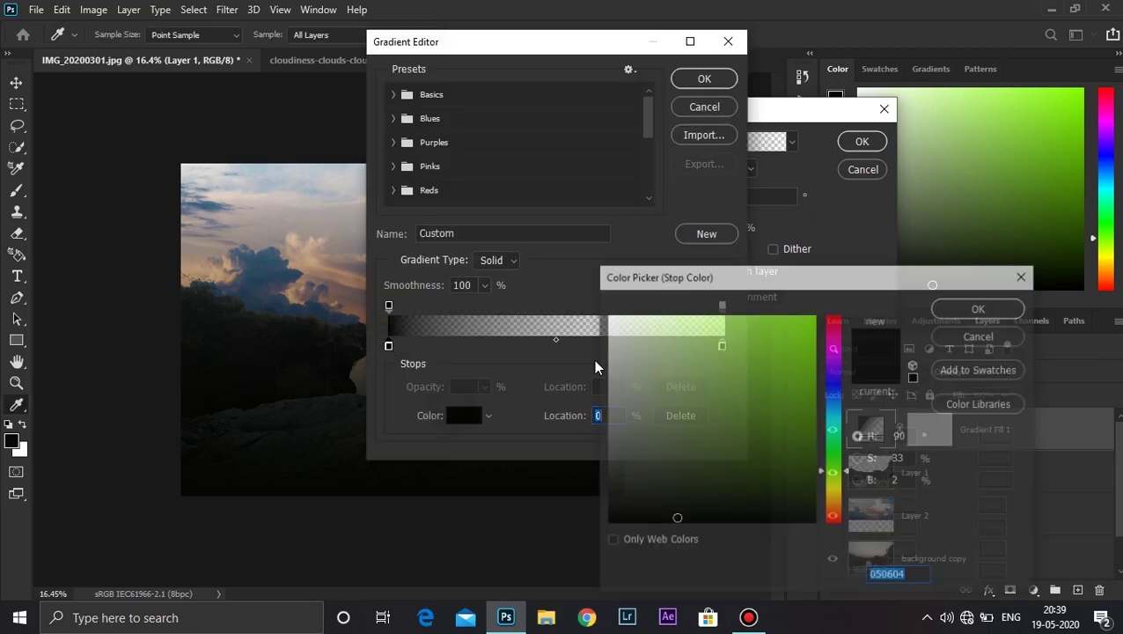
pyautogui.moveTo(828, 480); pyautogui.dragTo(849, 498)
pyautogui.moveTo(796, 344); pyautogui.dragTo(788, 314)
pyautogui.press('Return')
# Step: Set the gradient's right colour stop to bright red
pyautogui.click(727, 345)
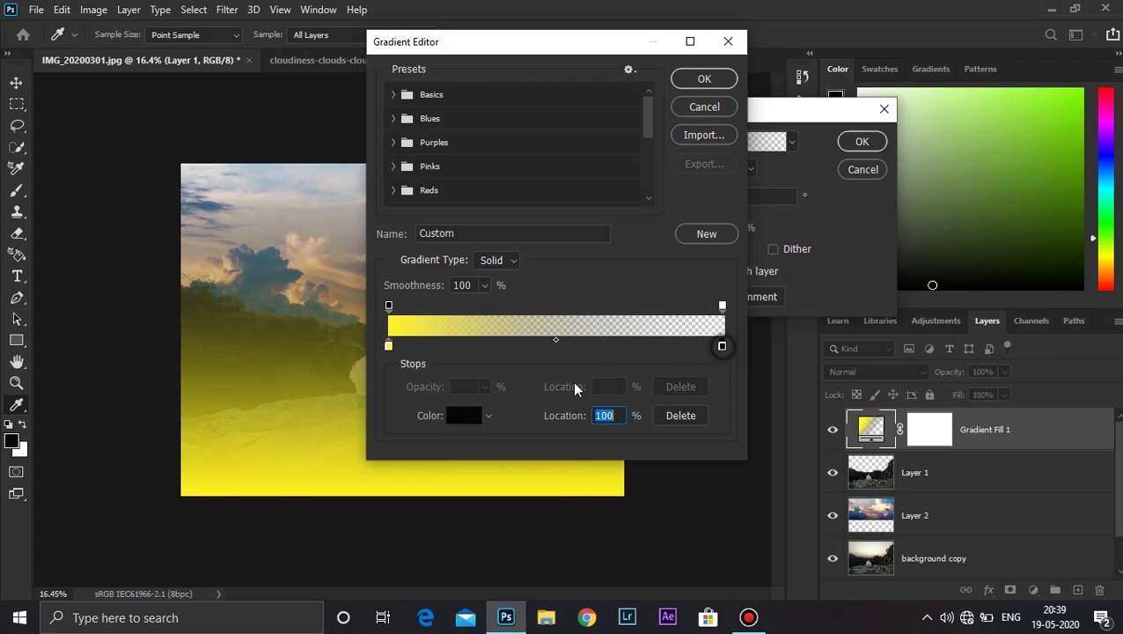
pyautogui.click(456, 420)
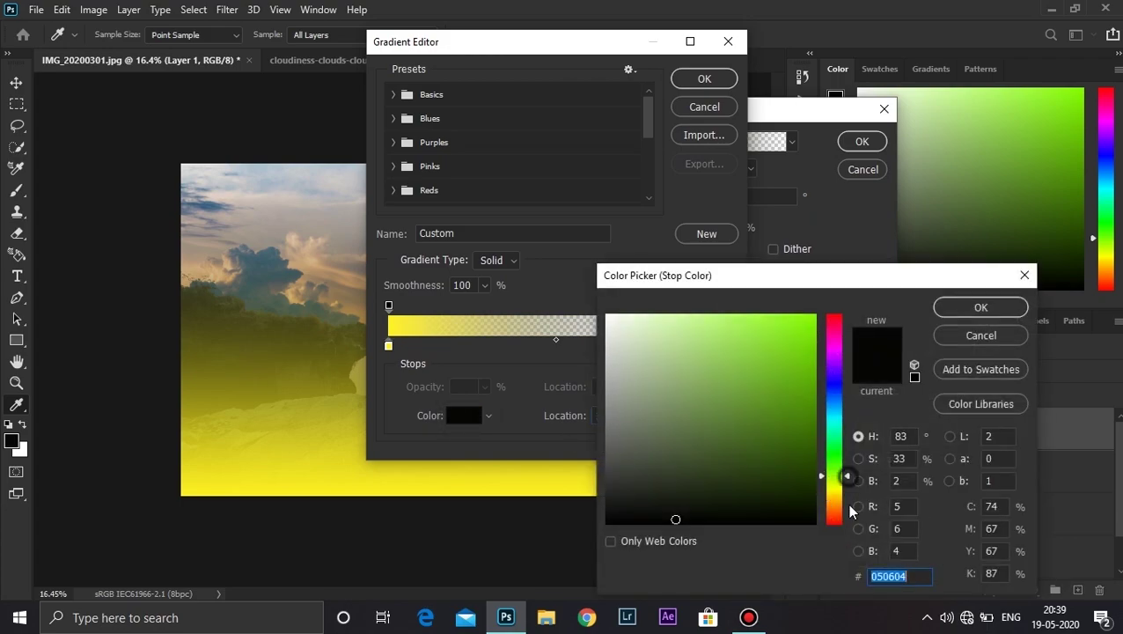
pyautogui.moveTo(847, 479); pyautogui.dragTo(760, 296)
pyautogui.click(772, 324)
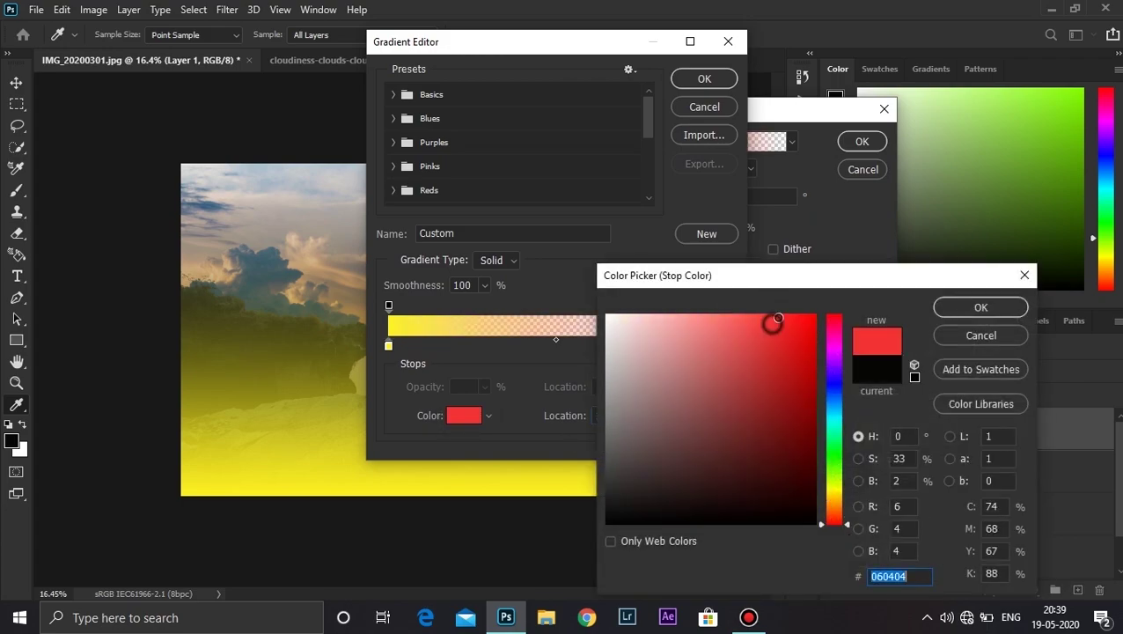
pyautogui.click(940, 306)
# Step: Make the gradient radial at 24% scale and move it onto the horizon between the rocks
pyautogui.click(711, 79)
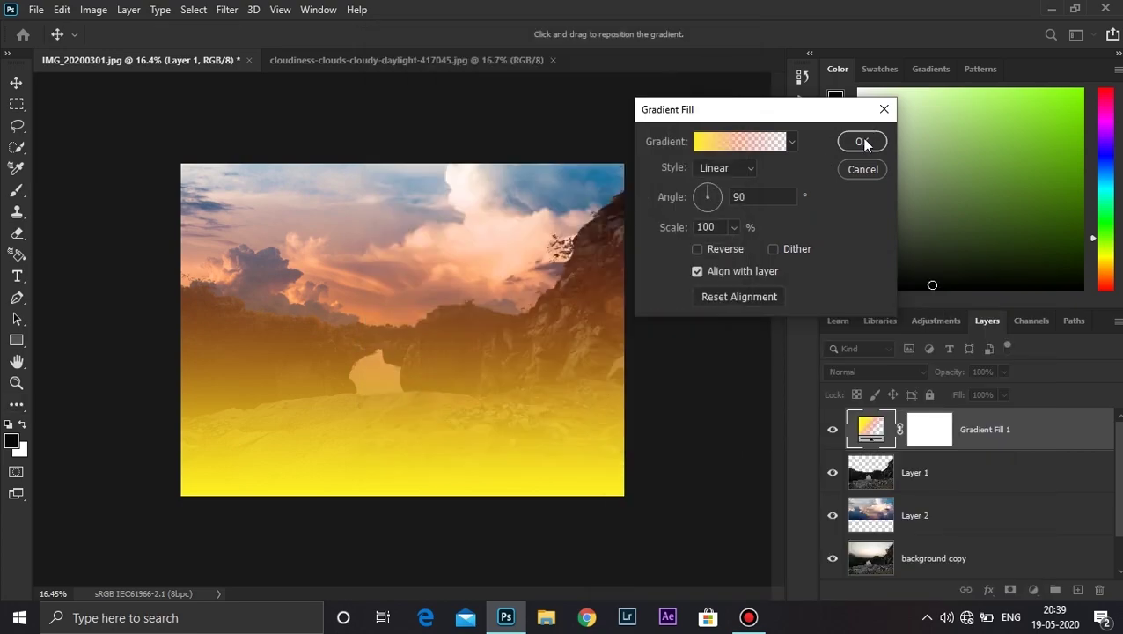
pyautogui.click(724, 167)
pyautogui.click(715, 189)
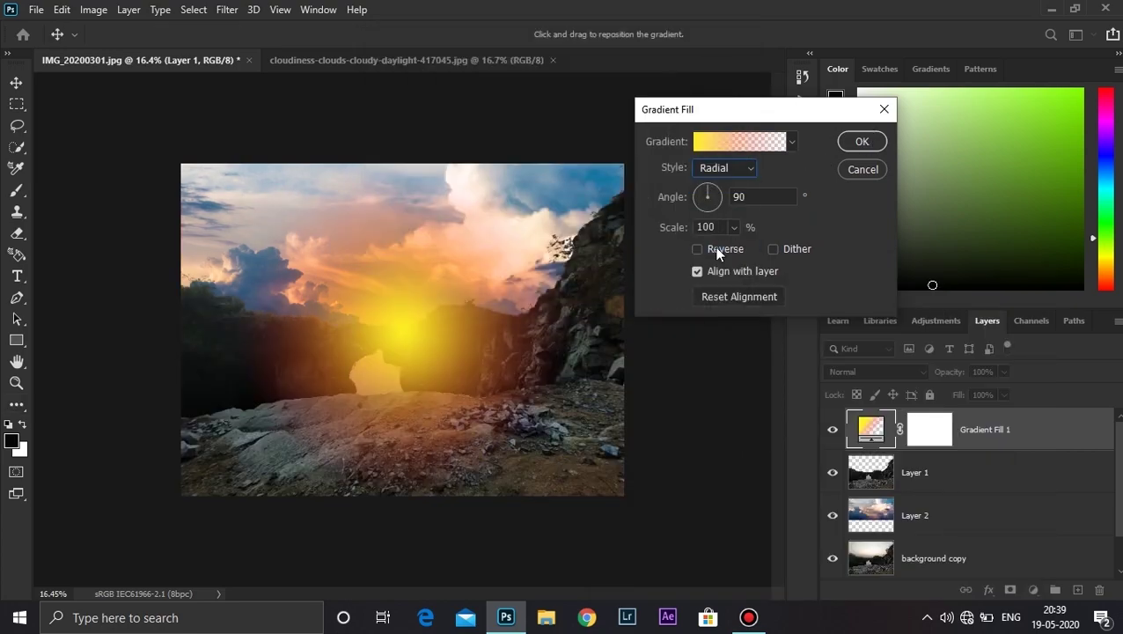
pyautogui.moveTo(675, 222); pyautogui.dragTo(607, 232)
pyautogui.moveTo(428, 342); pyautogui.dragTo(399, 326)
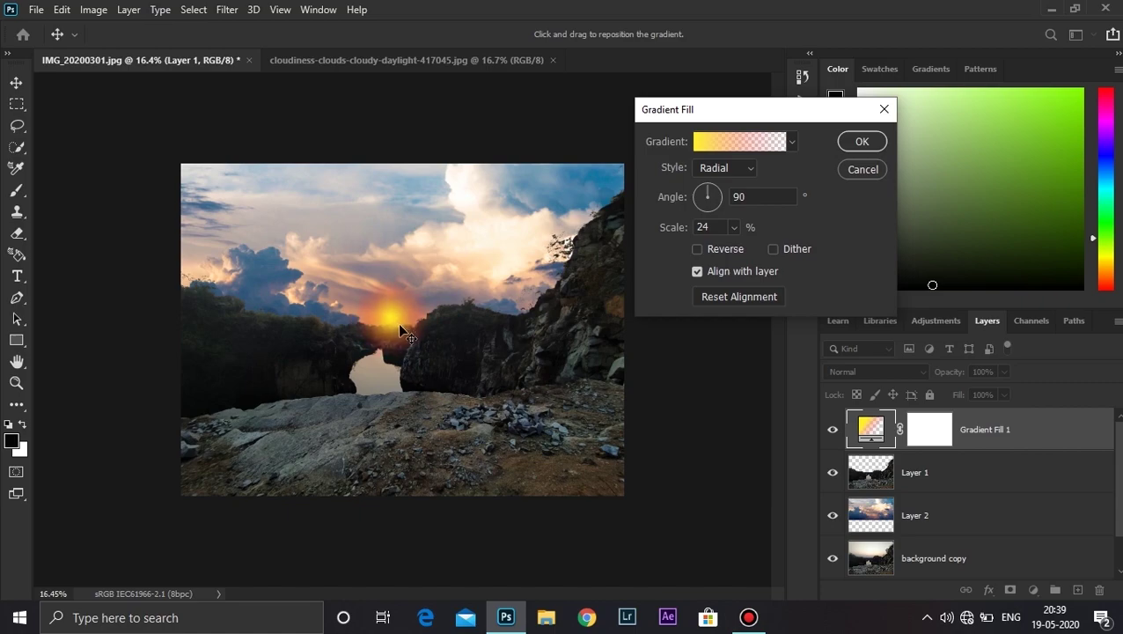
# Step: Set Gradient Fill 1 to Color Dodge blend mode with Fill at 96%
pyautogui.click(860, 143)
pyautogui.click(880, 371)
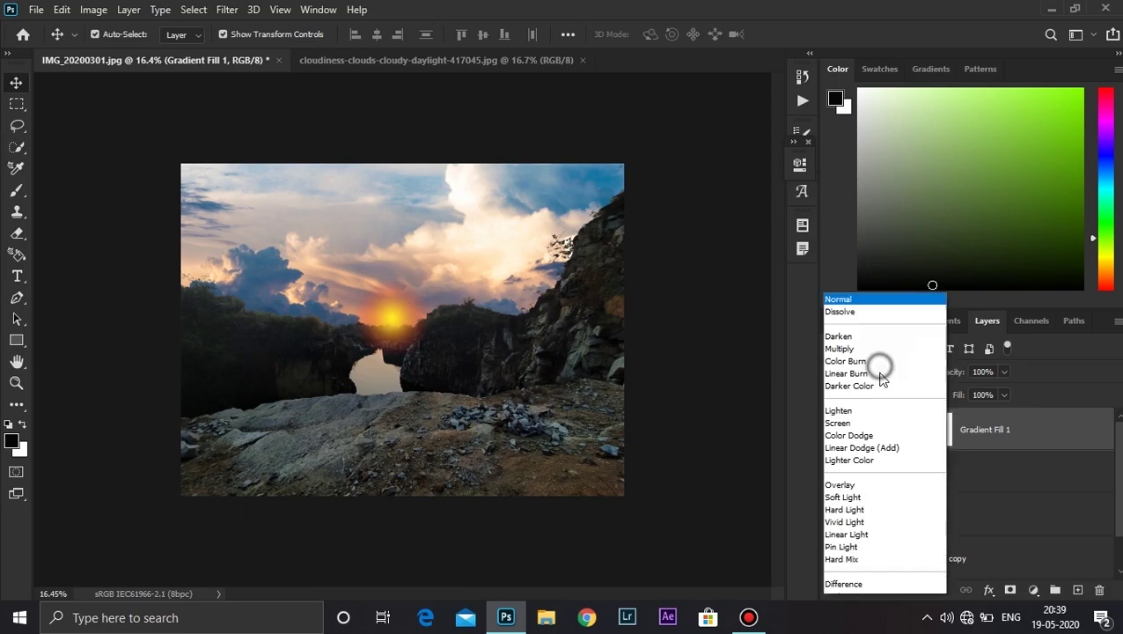
pyautogui.click(855, 336)
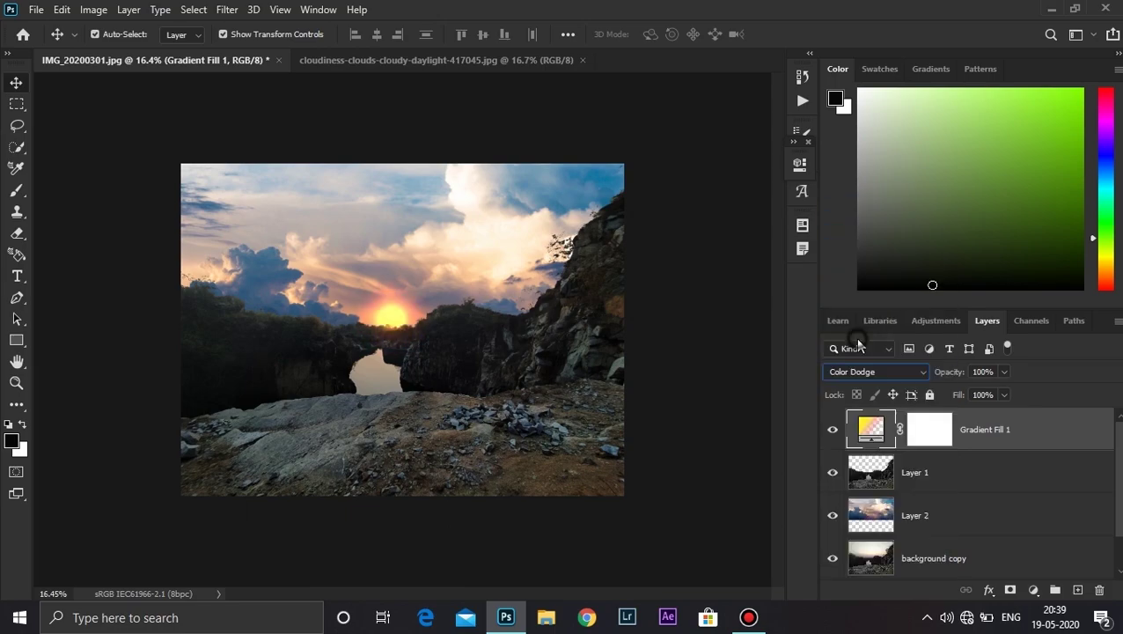
pyautogui.click(956, 373)
pyautogui.moveTo(963, 394); pyautogui.dragTo(958, 394)
# Step: Add a second Gradient Fill layer and set its left colour stop to yellow
pyautogui.click(1034, 589)
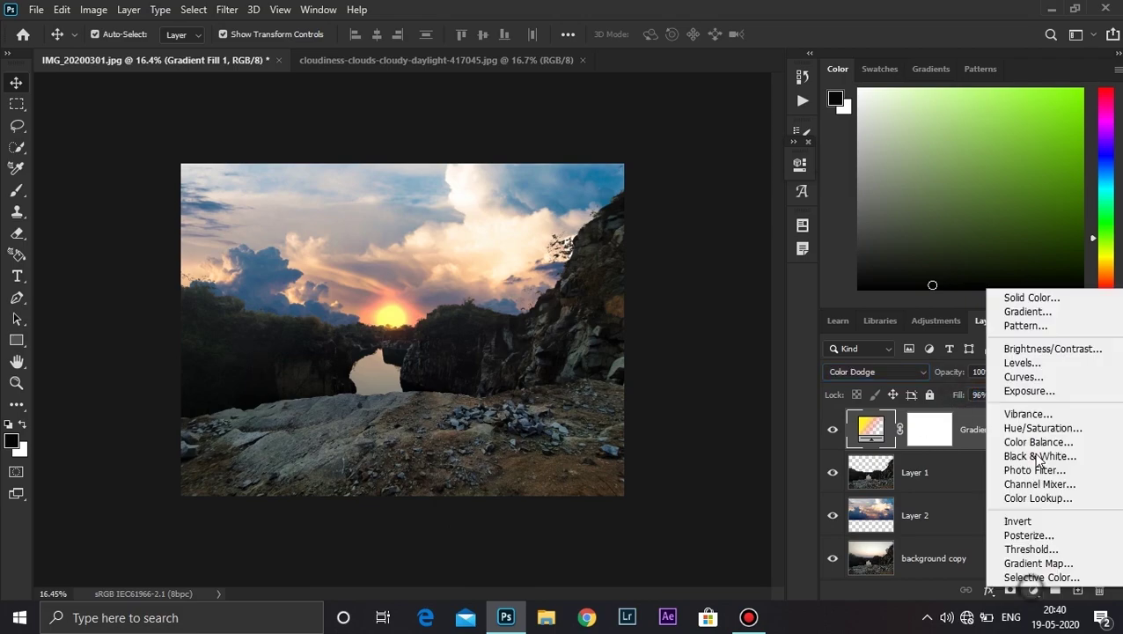
pyautogui.click(1028, 312)
pyautogui.click(715, 141)
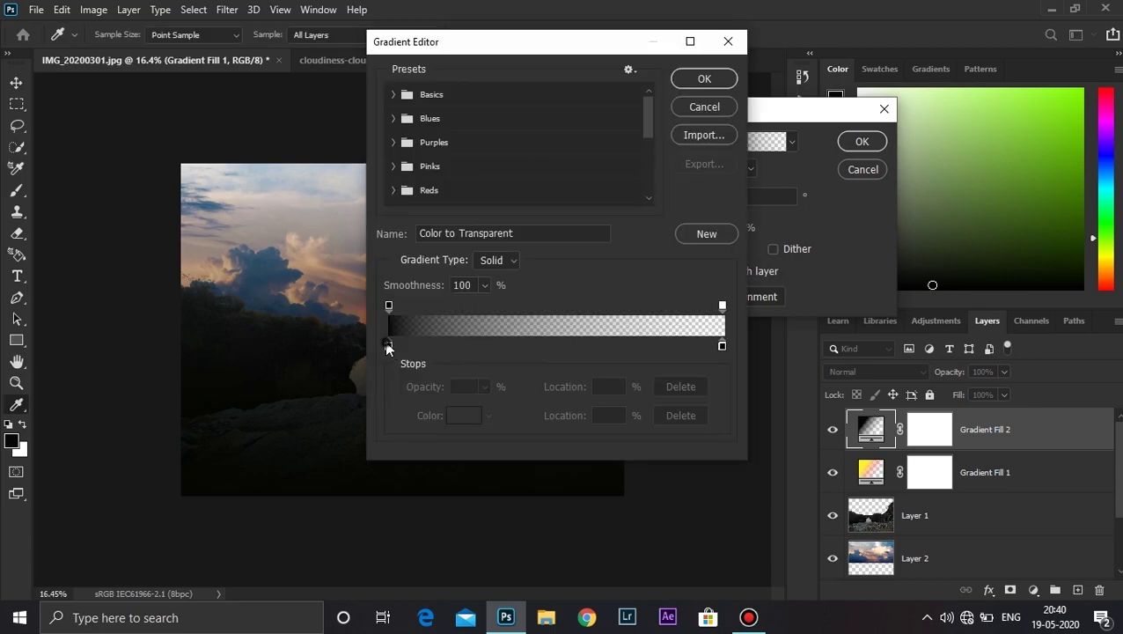
pyautogui.click(388, 344)
pyautogui.click(474, 412)
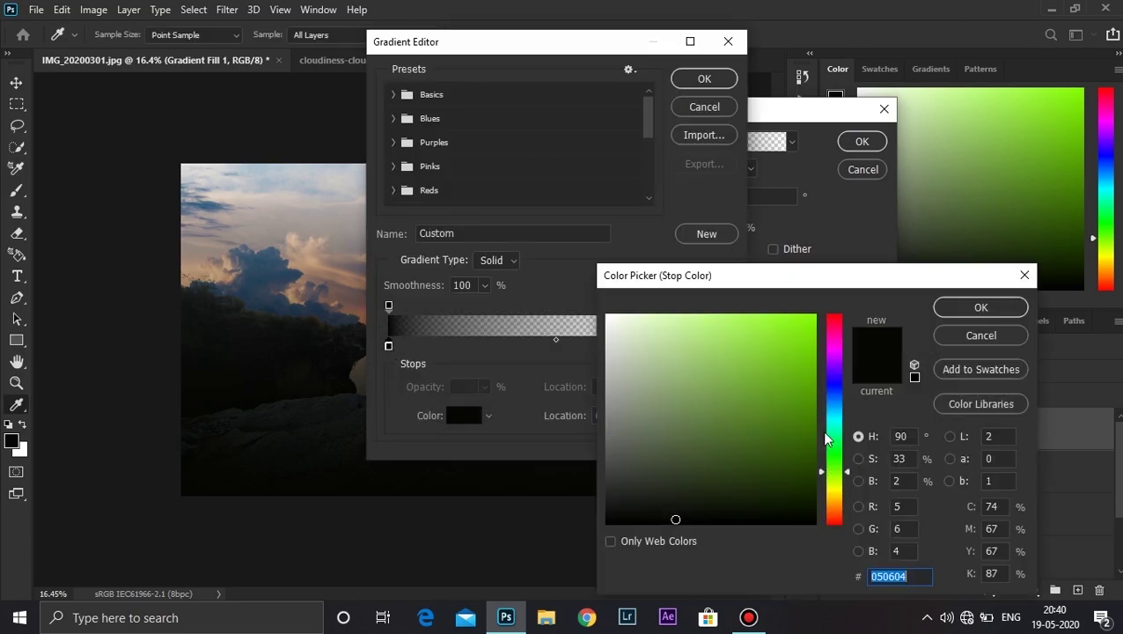
pyautogui.click(838, 488)
pyautogui.click(794, 314)
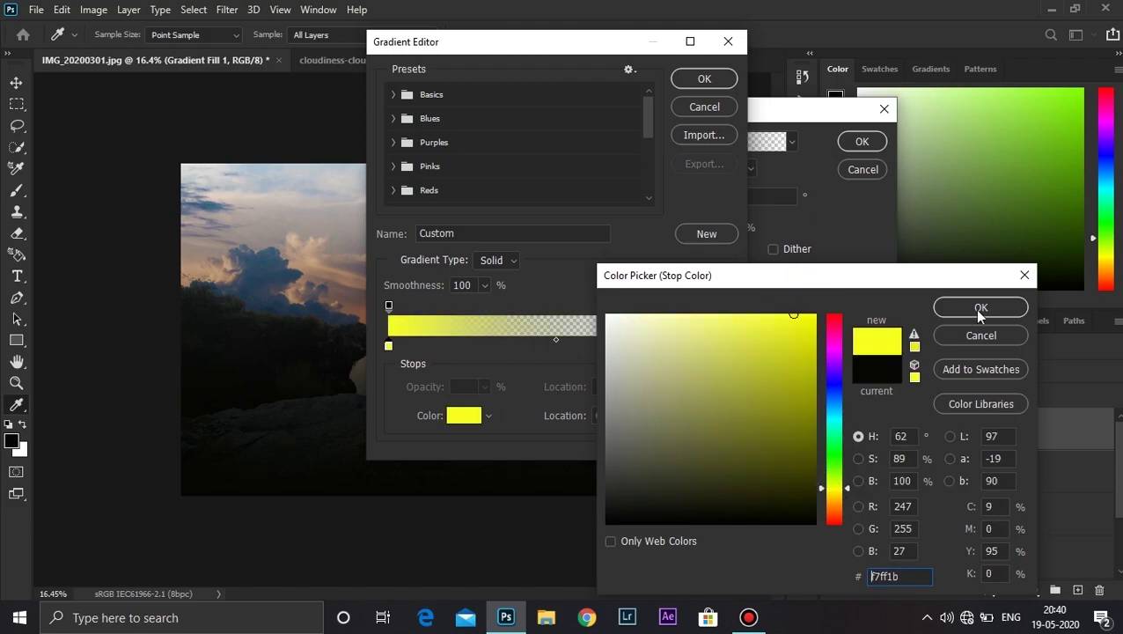
# Step: Set the right colour stop to bright red and apply the gradient
pyautogui.click(980, 308)
pyautogui.click(721, 344)
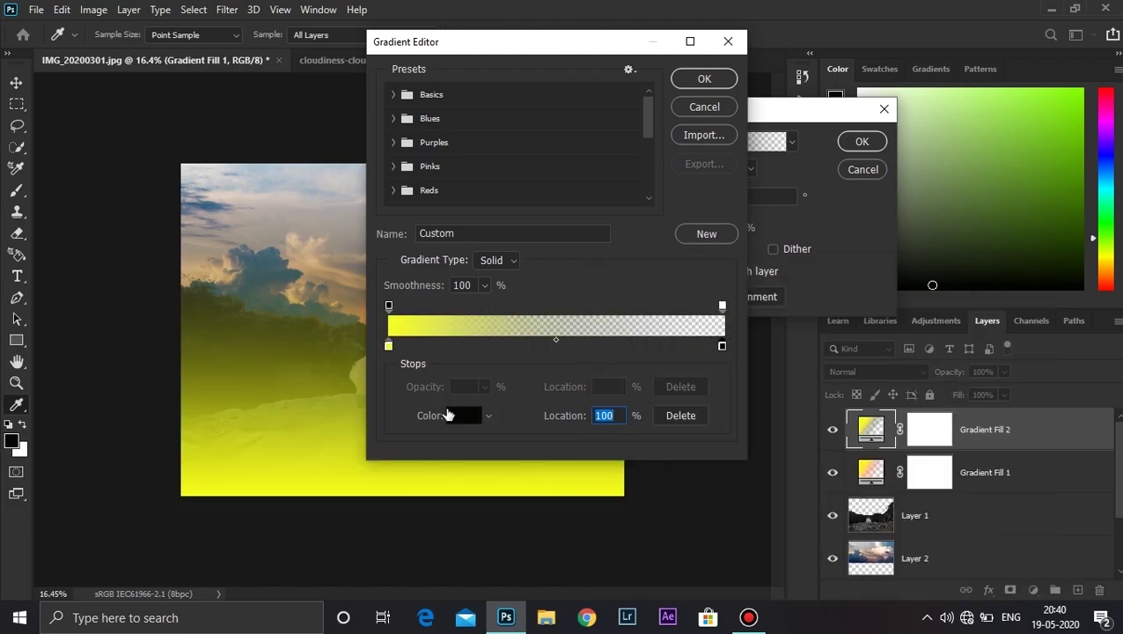
pyautogui.click(453, 414)
pyautogui.click(834, 523)
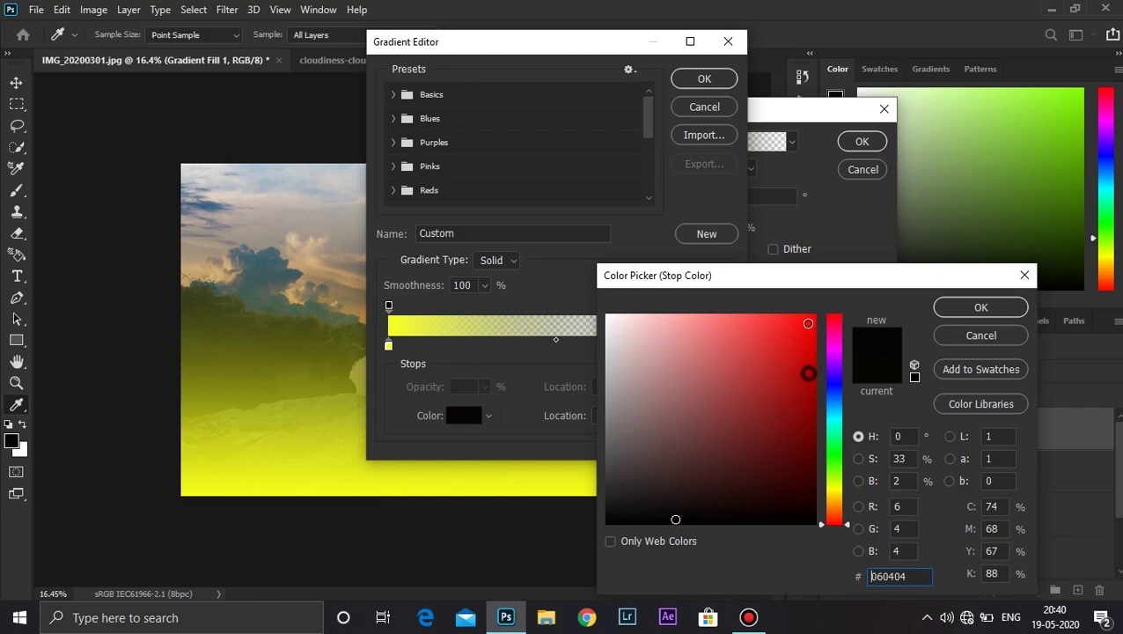
pyautogui.click(805, 333)
pyautogui.click(959, 308)
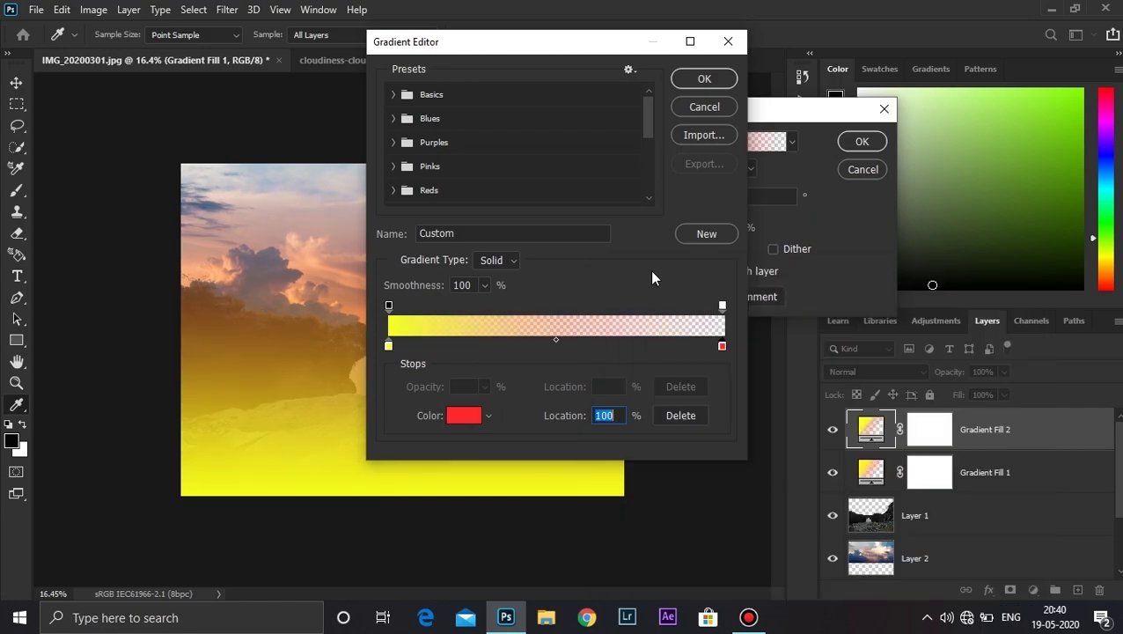
pyautogui.click(734, 85)
# Step: Make Gradient Fill 2 radial at 107% scale, centred over the sun
pyautogui.click(743, 171)
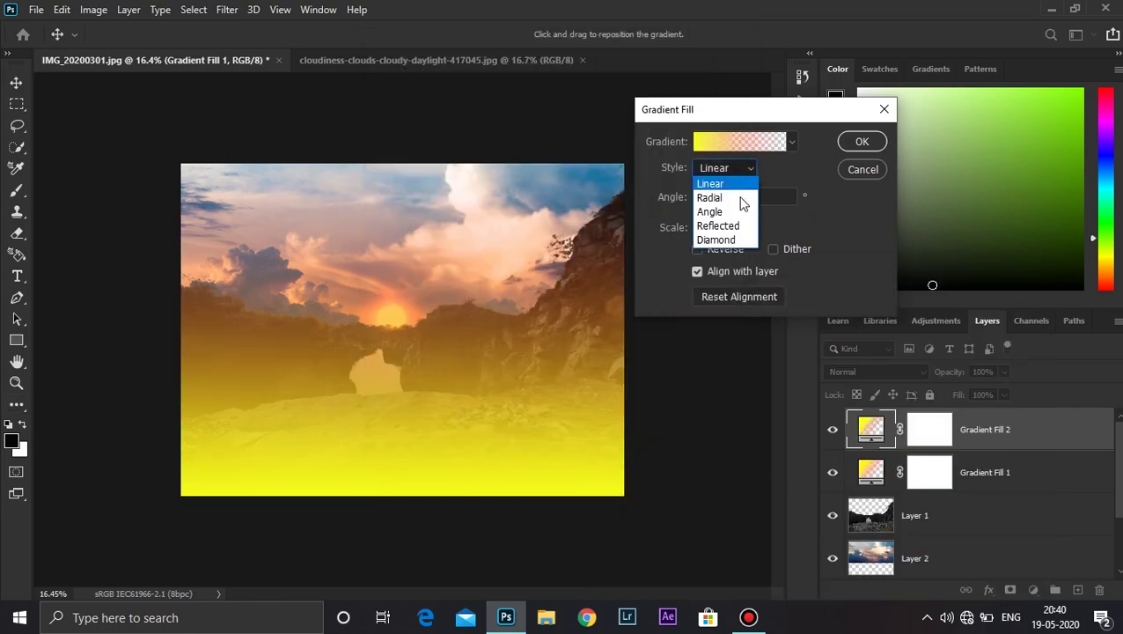
pyautogui.click(710, 197)
pyautogui.moveTo(672, 230); pyautogui.dragTo(679, 230)
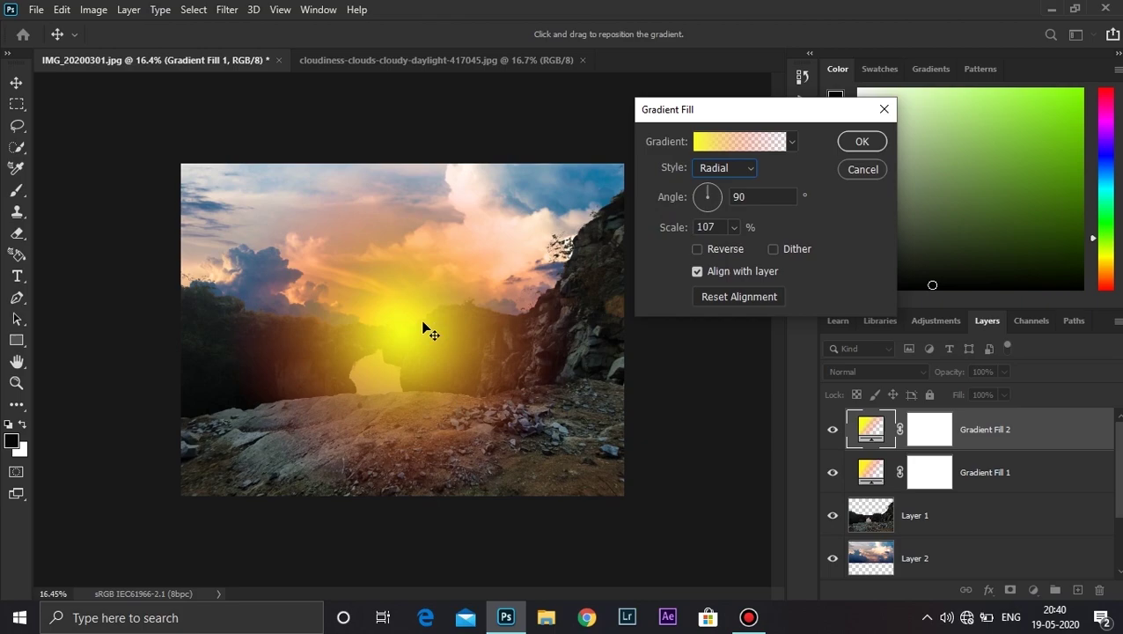
pyautogui.moveTo(423, 330); pyautogui.dragTo(407, 311)
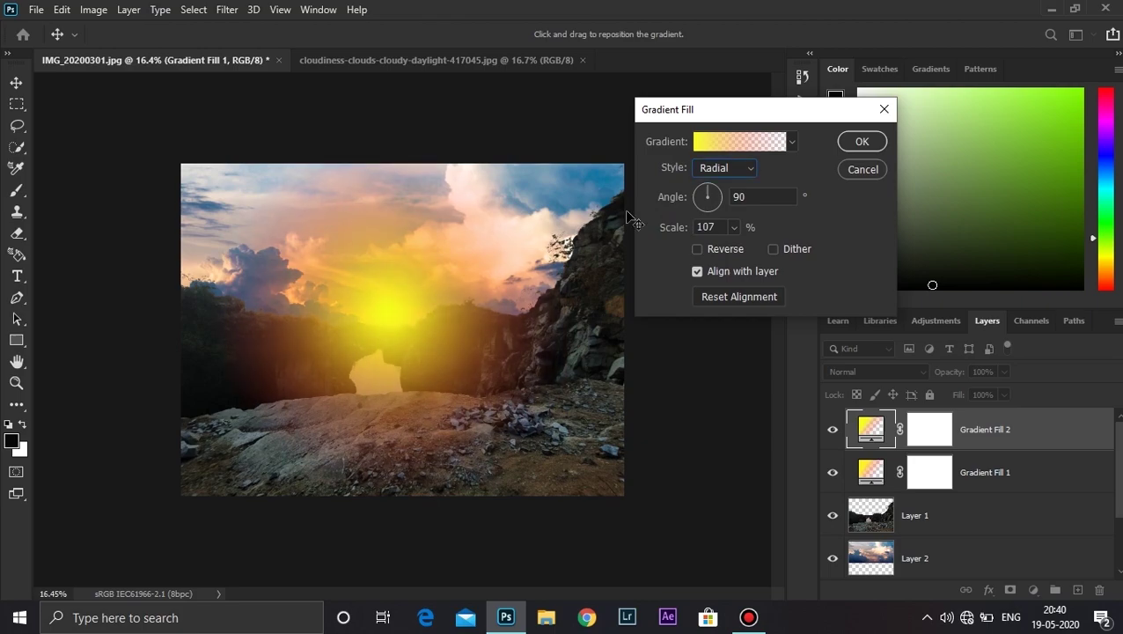
# Step: Apply Gradient Fill 2 and blend it in Screen mode at 70% opacity
pyautogui.click(859, 145)
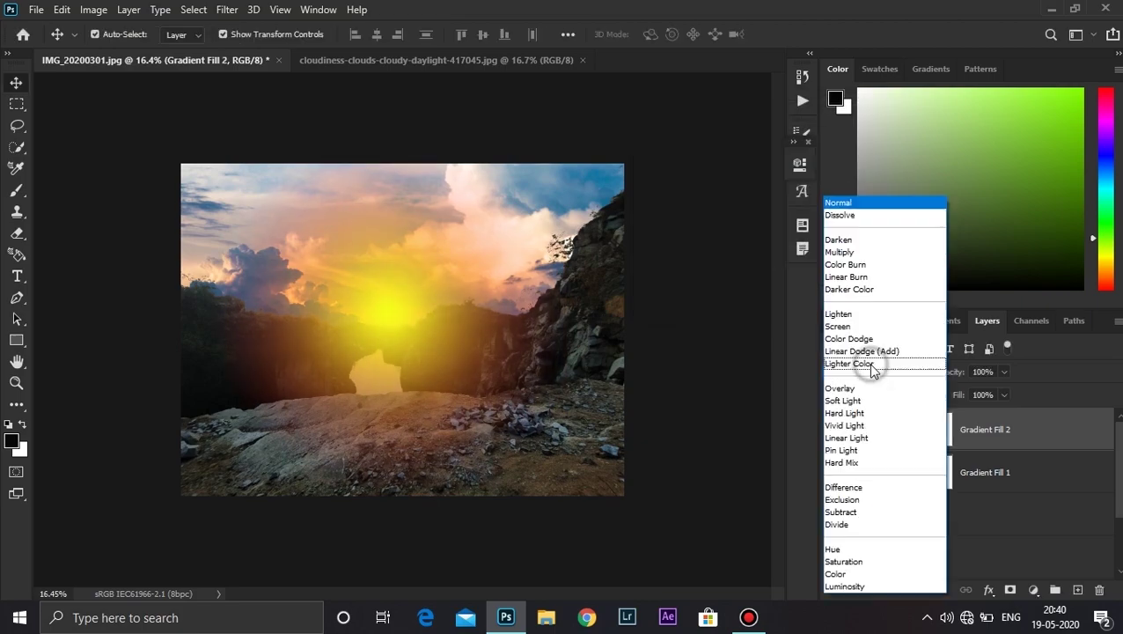
pyautogui.click(870, 371)
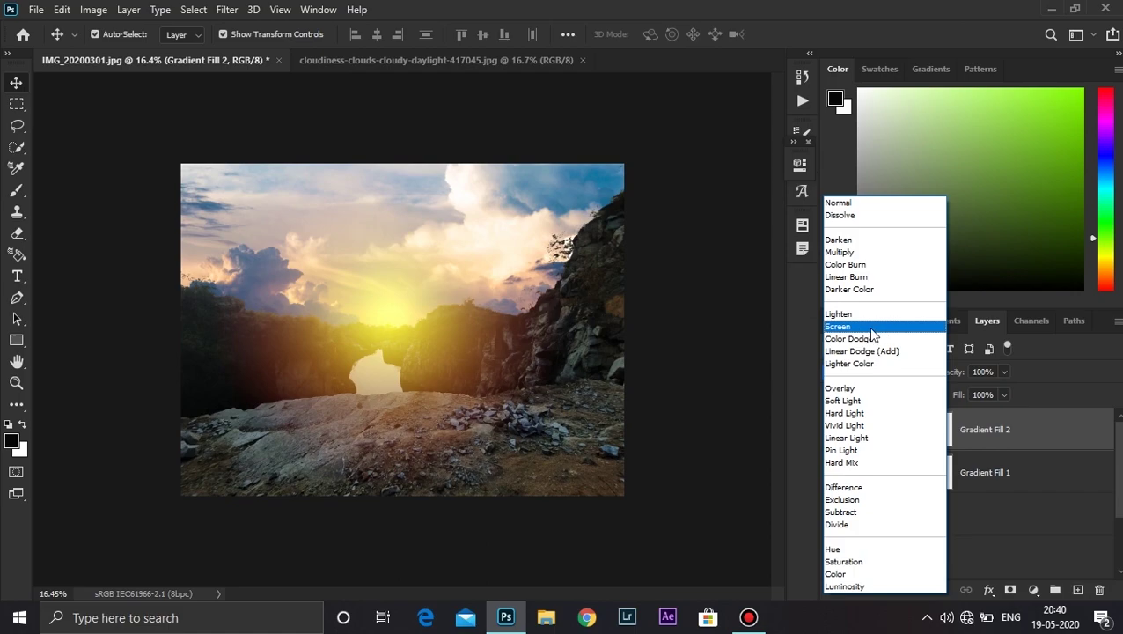
pyautogui.click(858, 329)
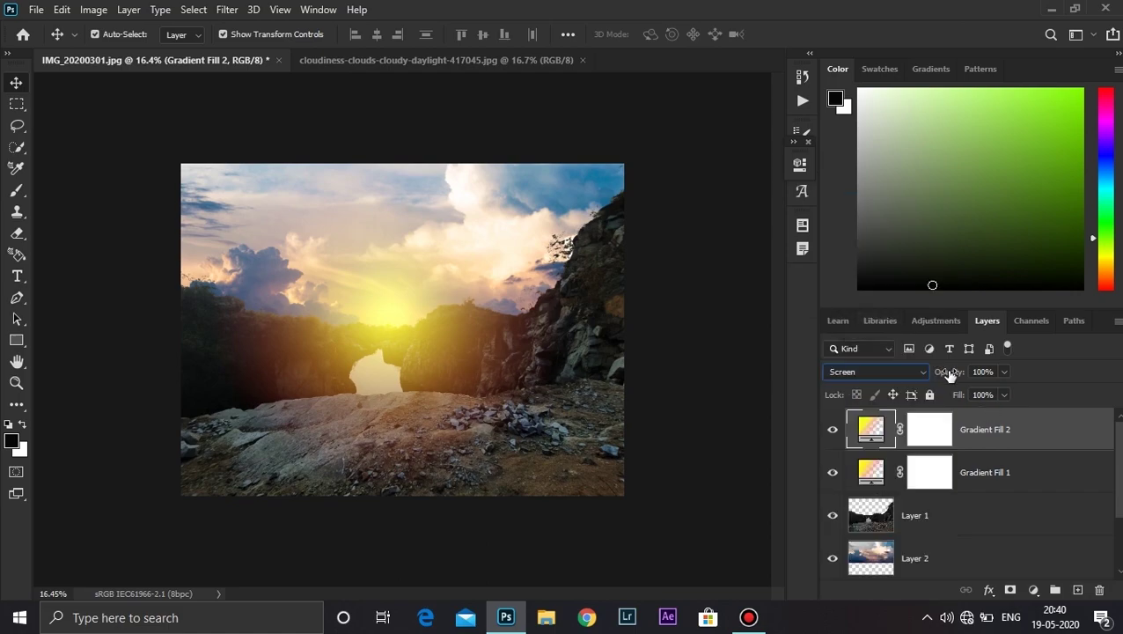
pyautogui.moveTo(951, 376); pyautogui.dragTo(926, 375)
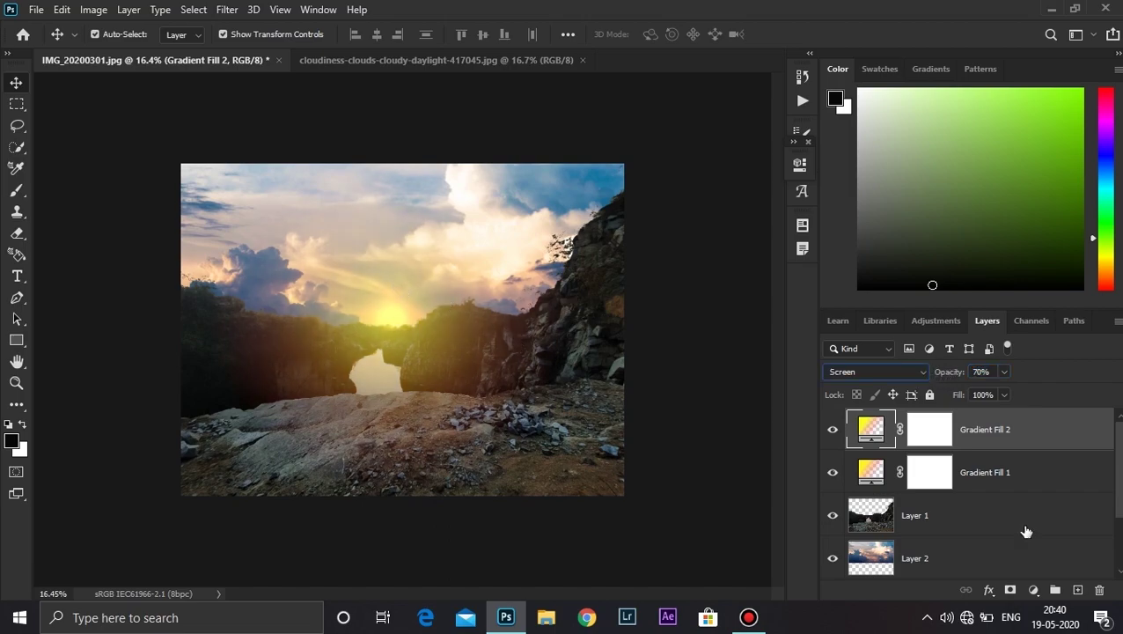
pyautogui.click(1032, 475)
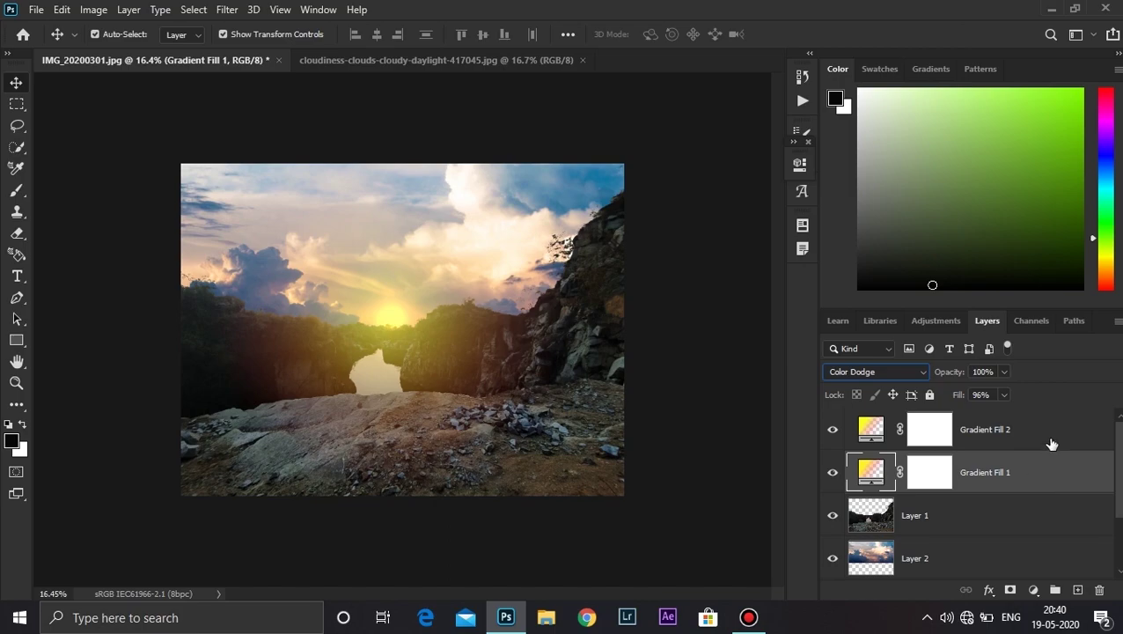
# Step: Group Gradient Fill 1 and Gradient Fill 2 together, then target Layer 1
pyautogui.keyDown('shift'); pyautogui.click(1052, 443); pyautogui.keyUp('shift')
pyautogui.hotkey('ctrl', 'g')
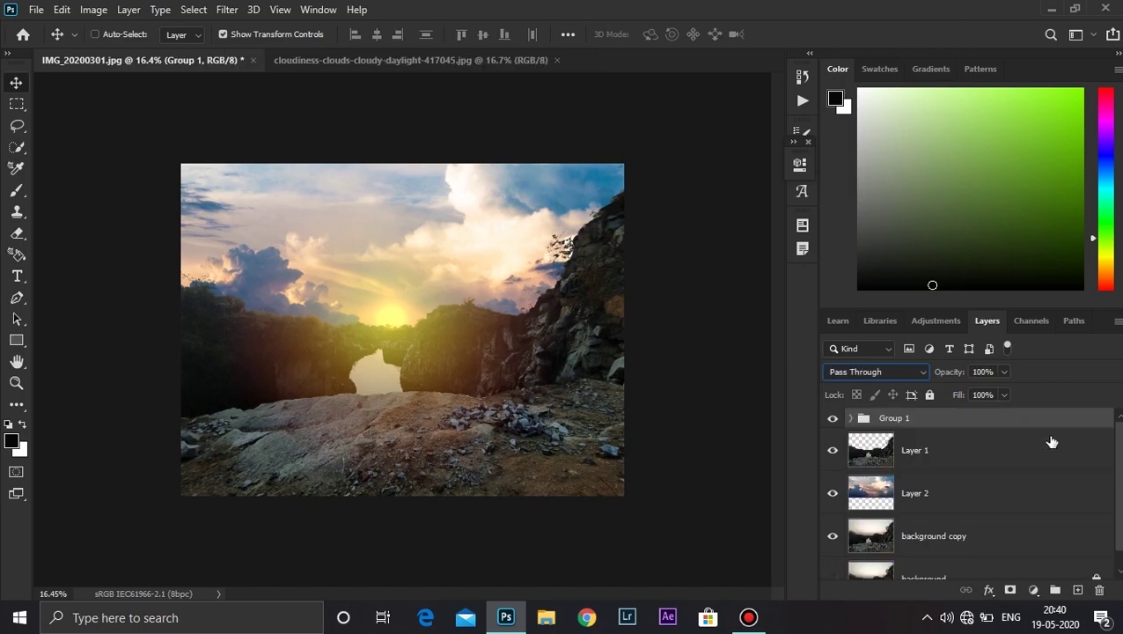
pyautogui.click(1046, 459)
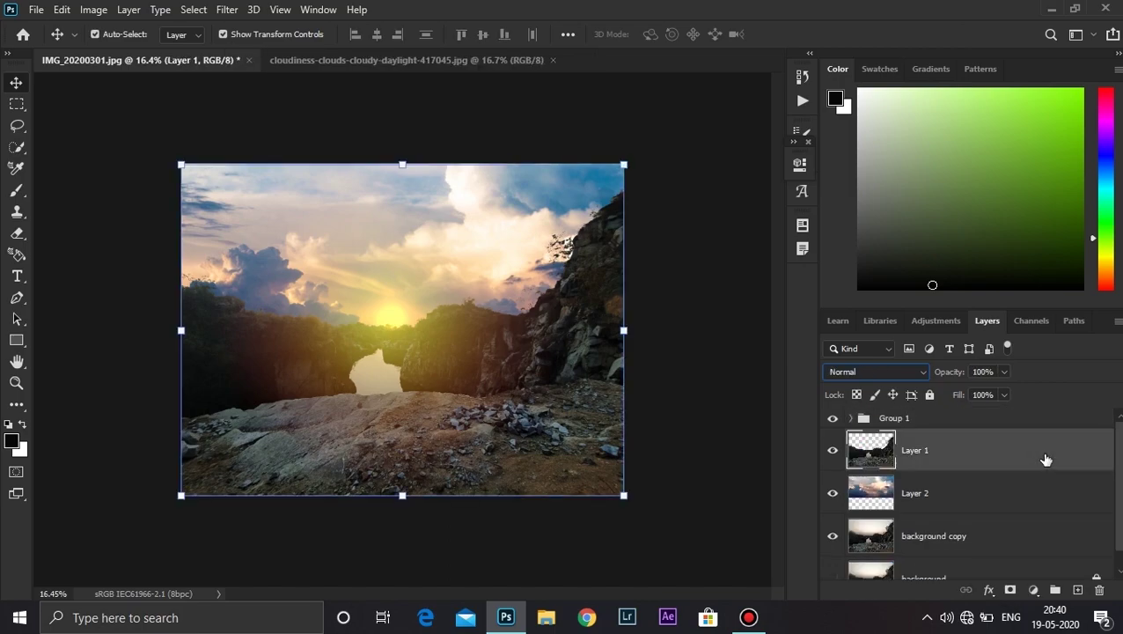
# Step: Add a Curves 1 adjustment layer and raise the RGB curve to brighten the image
pyautogui.click(1034, 590)
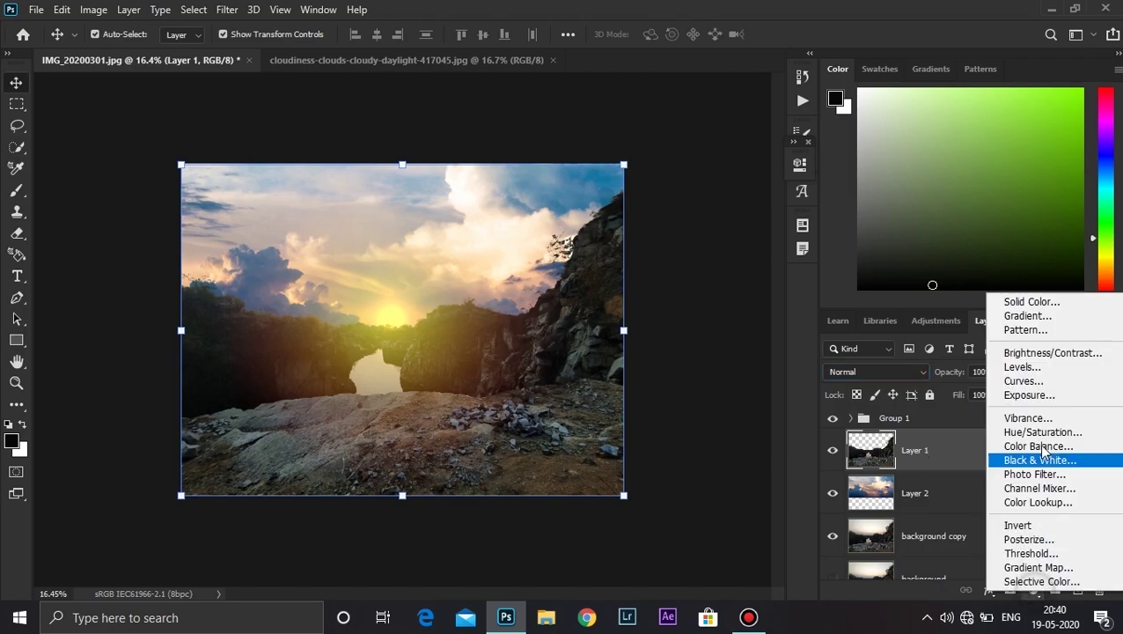
pyautogui.click(1026, 380)
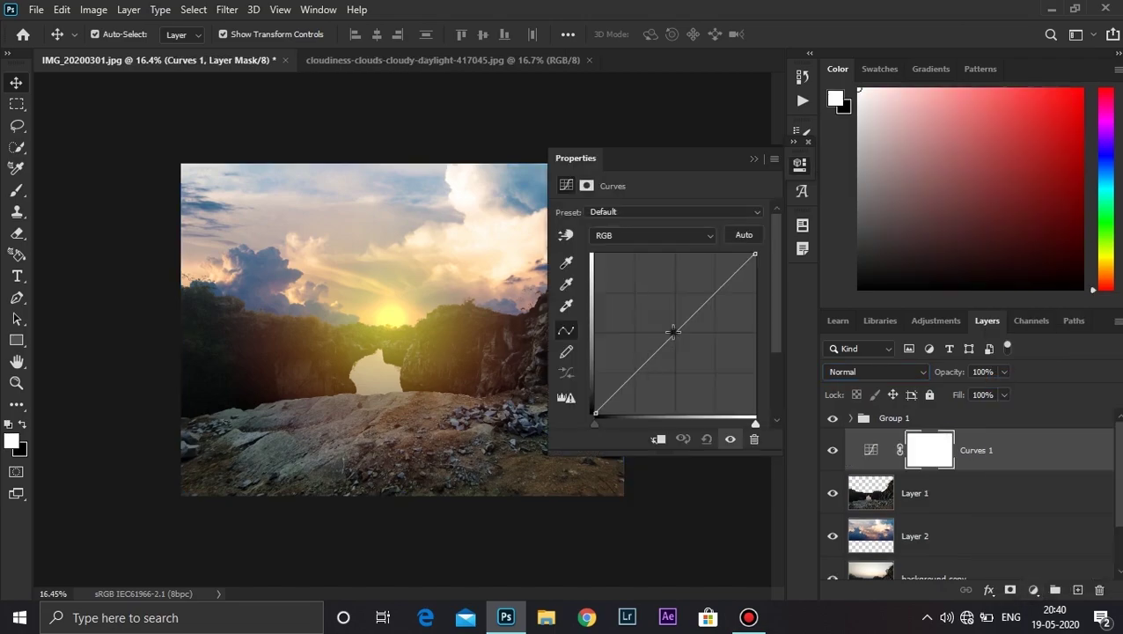
pyautogui.moveTo(672, 332); pyautogui.dragTo(647, 305)
# Step: Lower the Green and Blue curve highlight endpoints for a warm pinkish tint
pyautogui.click(676, 238)
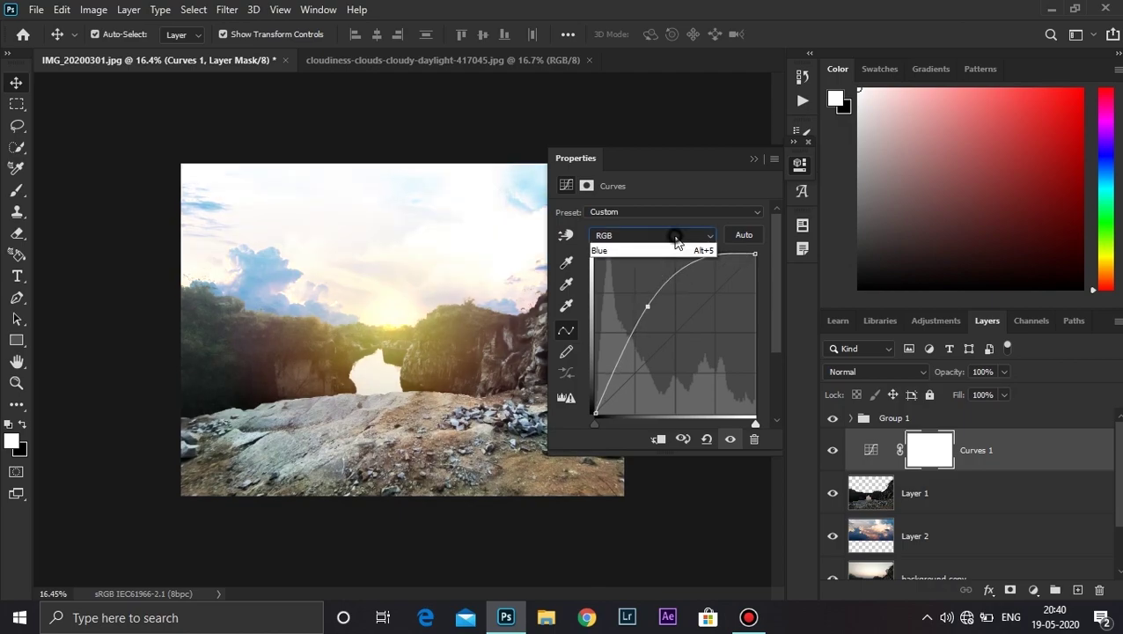
pyautogui.click(678, 265)
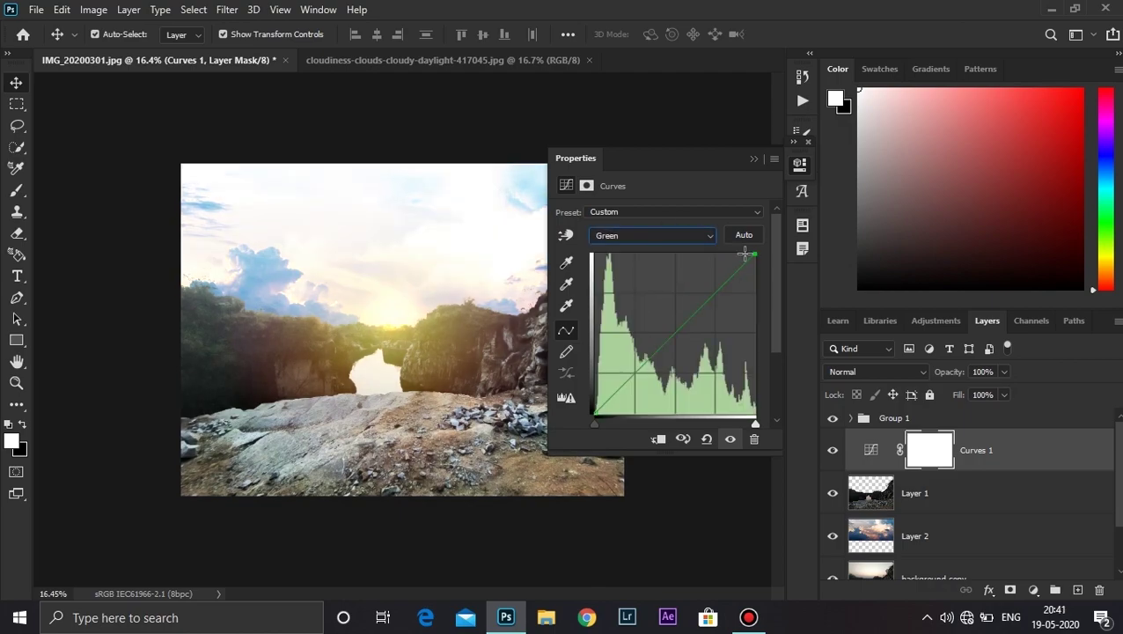
pyautogui.moveTo(753, 256); pyautogui.dragTo(757, 293)
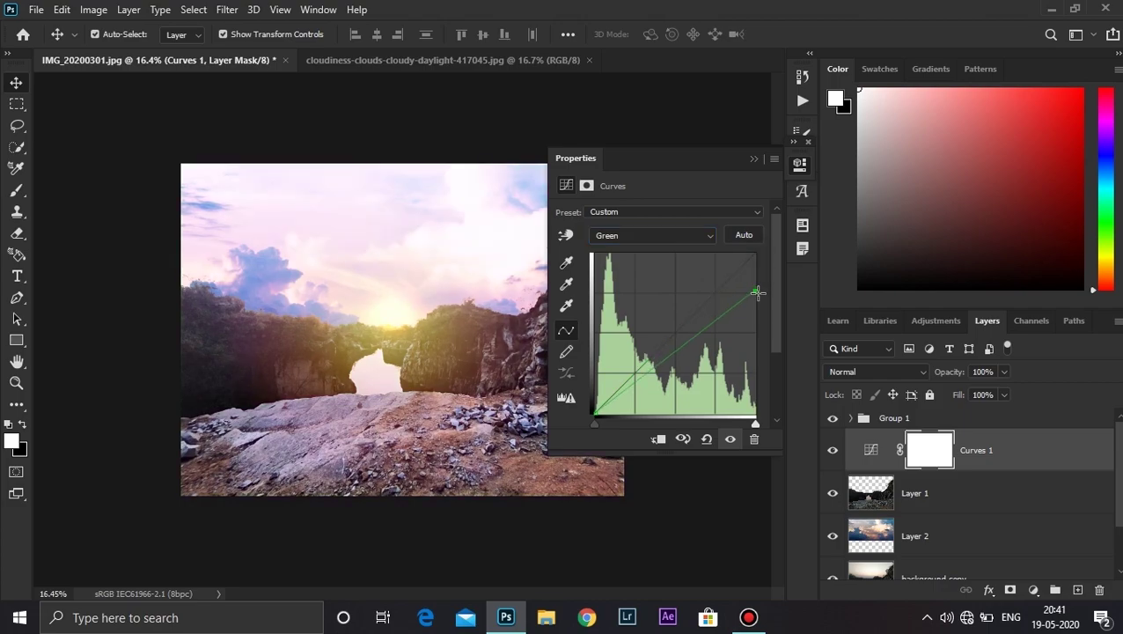
pyautogui.click(684, 230)
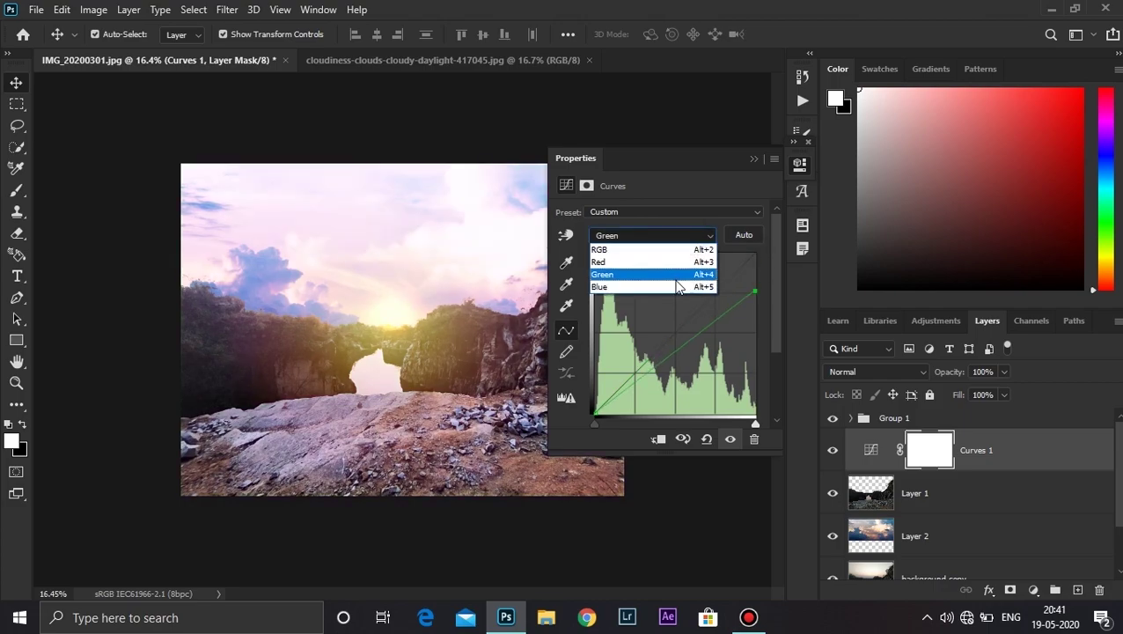
pyautogui.click(673, 286)
pyautogui.moveTo(756, 257); pyautogui.dragTo(756, 291)
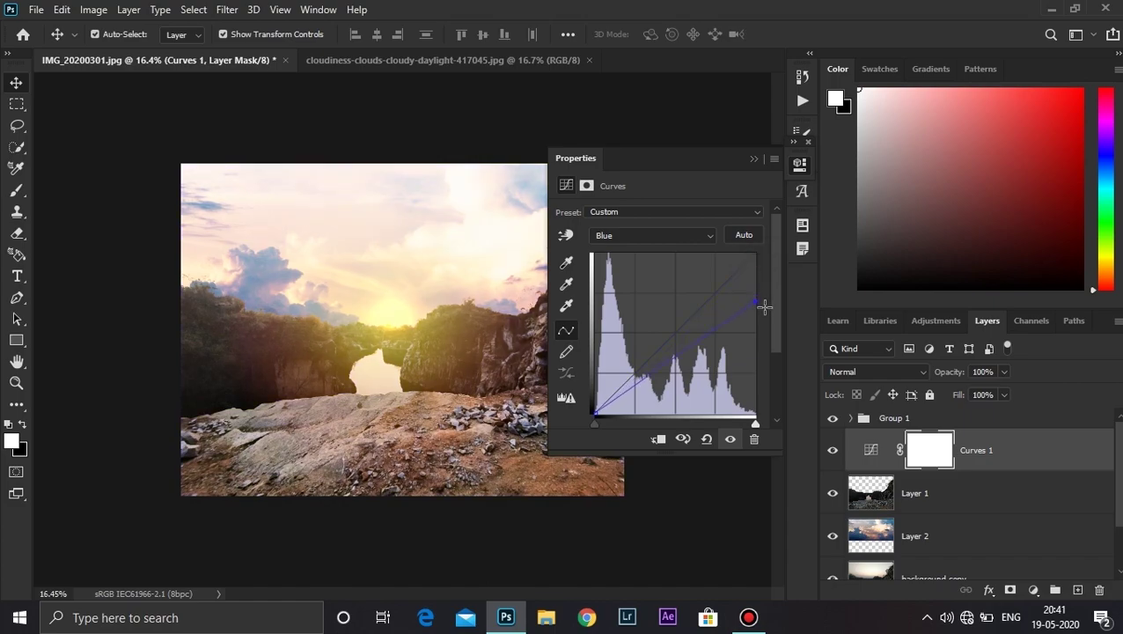
pyautogui.click(752, 160)
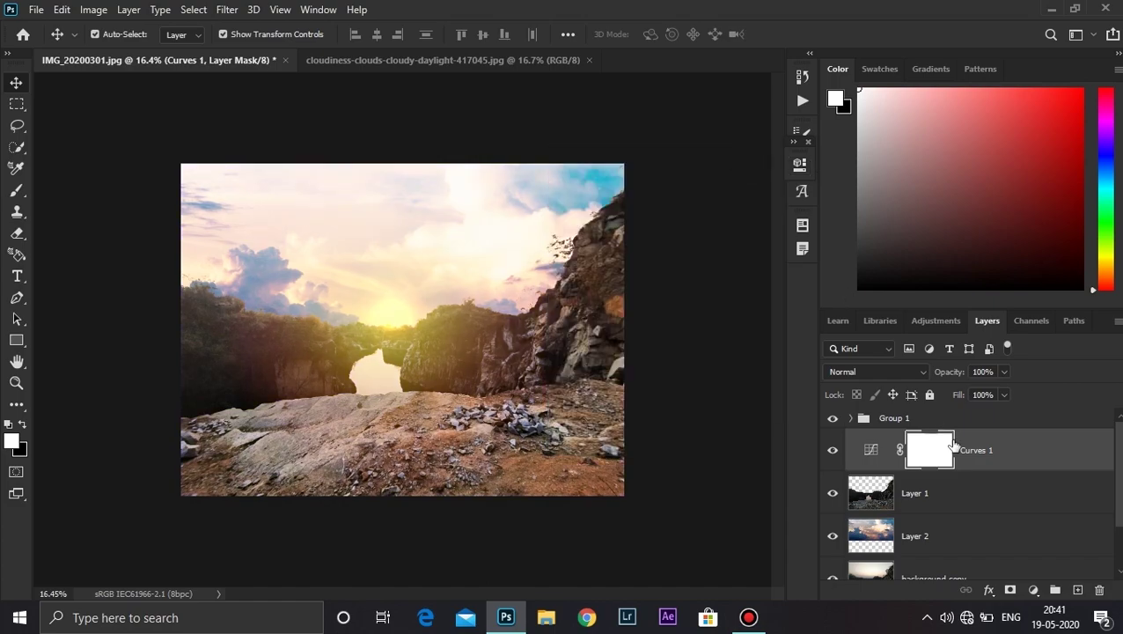
# Step: In Curves 1 Blend If, split the Underlying Layer black slider to 27/80
pyautogui.doubleClick(1079, 454)
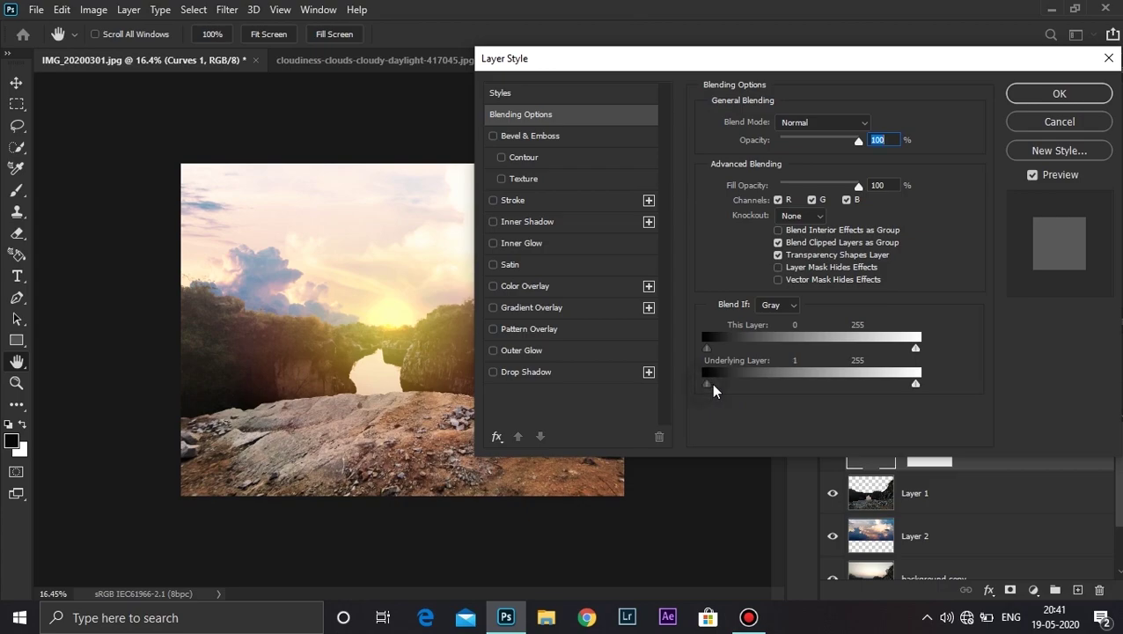
pyautogui.moveTo(714, 385); pyautogui.dragTo(766, 394)
pyautogui.press('alt')
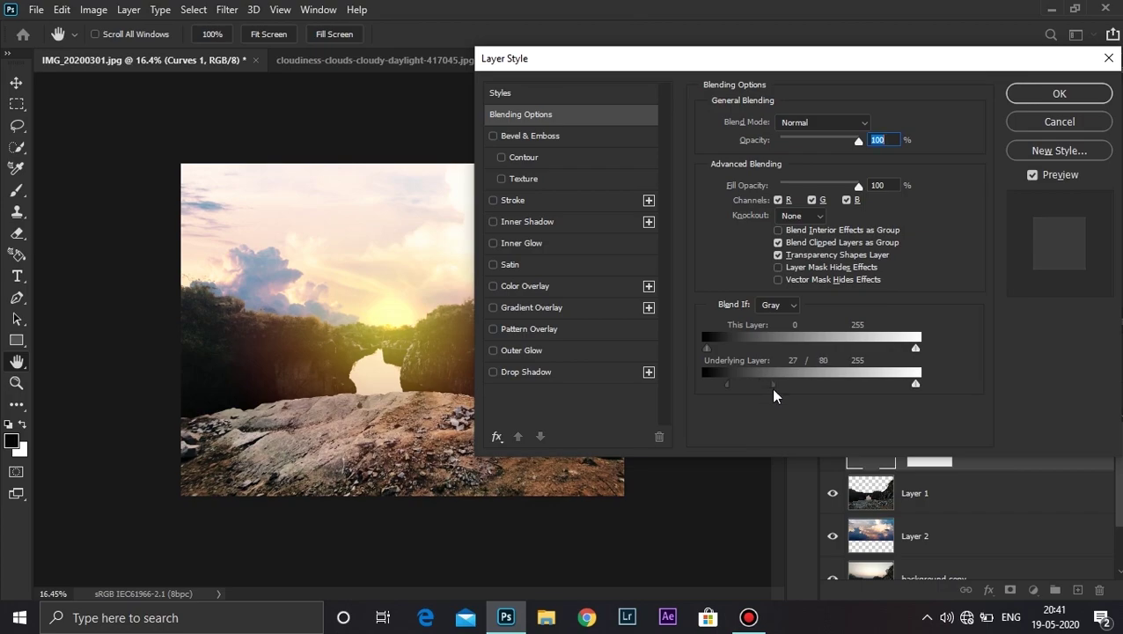
# Step: Confirm the blending options, then add Curves 2 with the RGB midpoint pulled down
pyautogui.click(1061, 94)
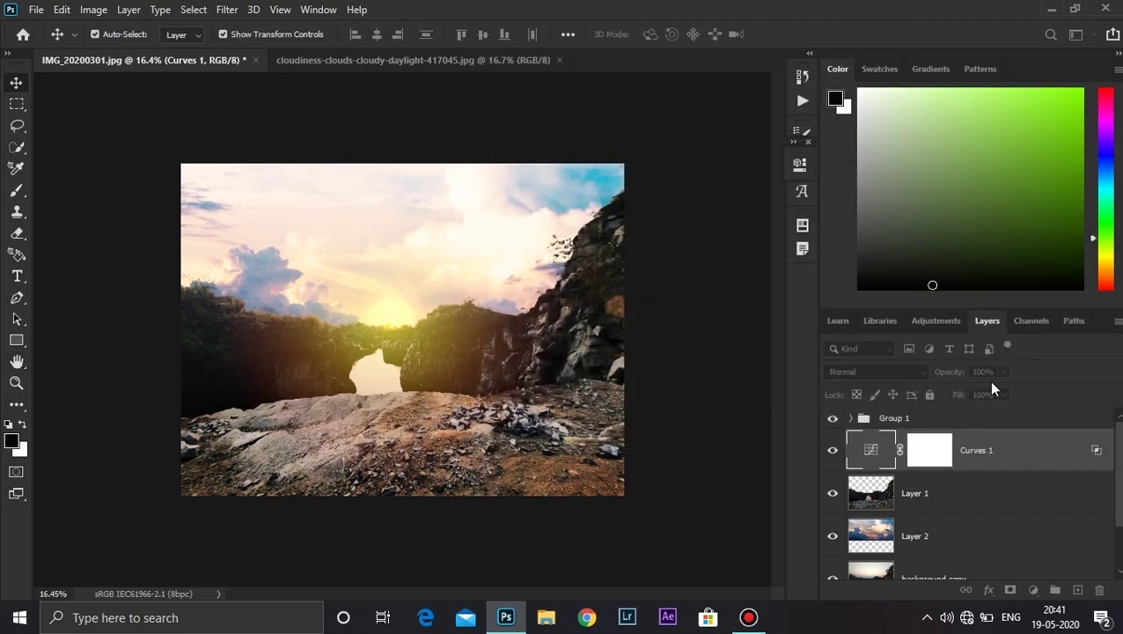
pyautogui.click(1034, 591)
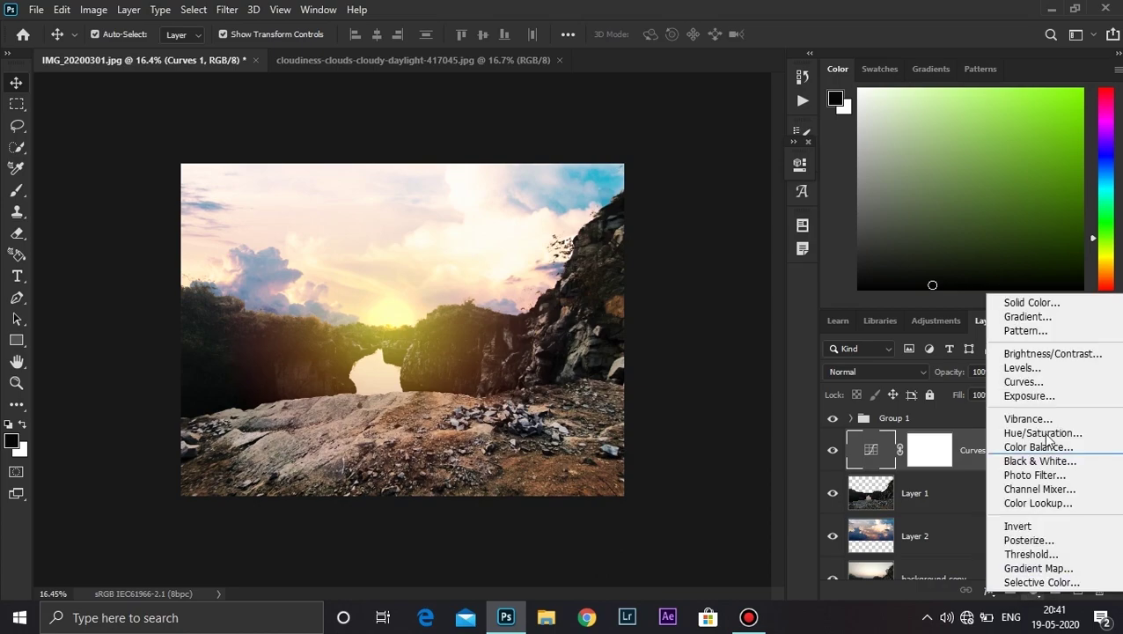
pyautogui.click(1021, 381)
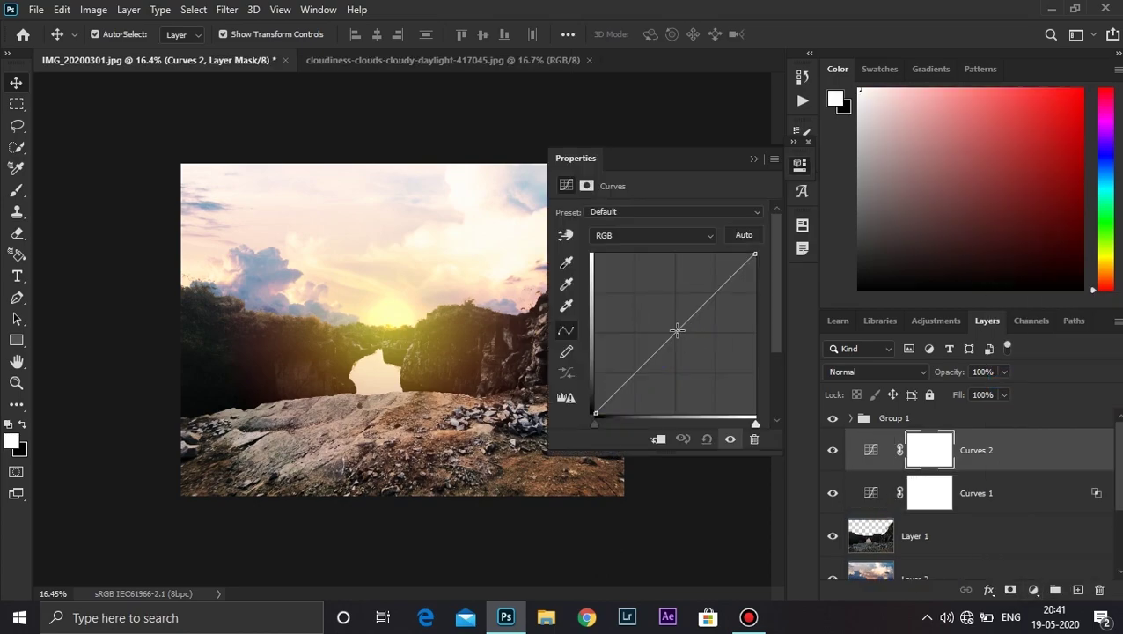
pyautogui.moveTo(685, 329); pyautogui.dragTo(692, 351)
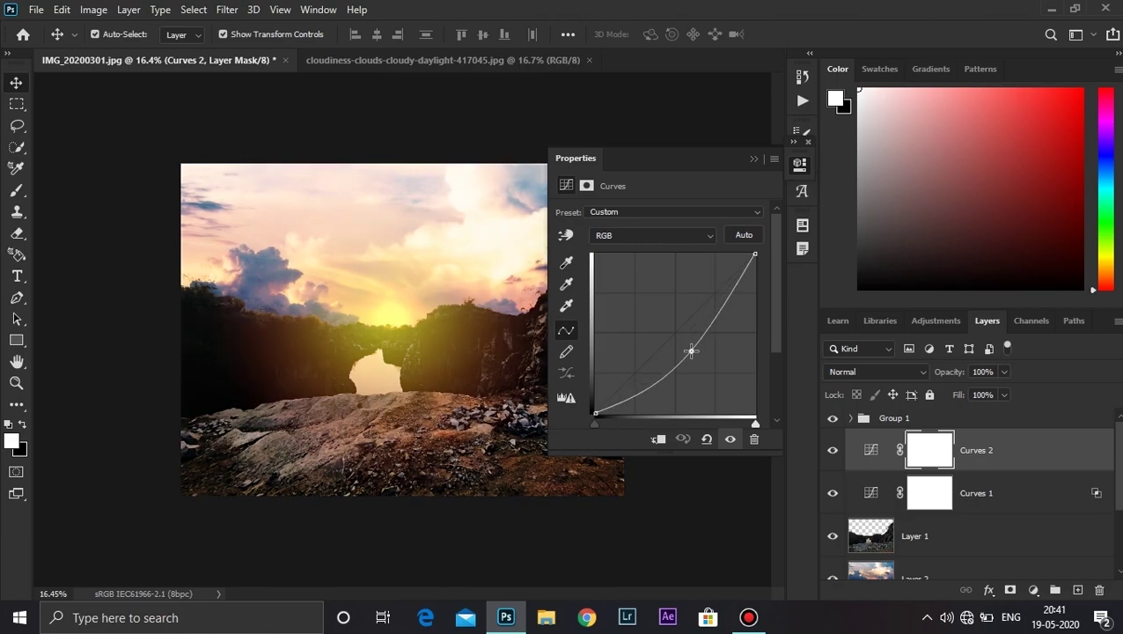
pyautogui.moveTo(692, 351); pyautogui.dragTo(687, 350)
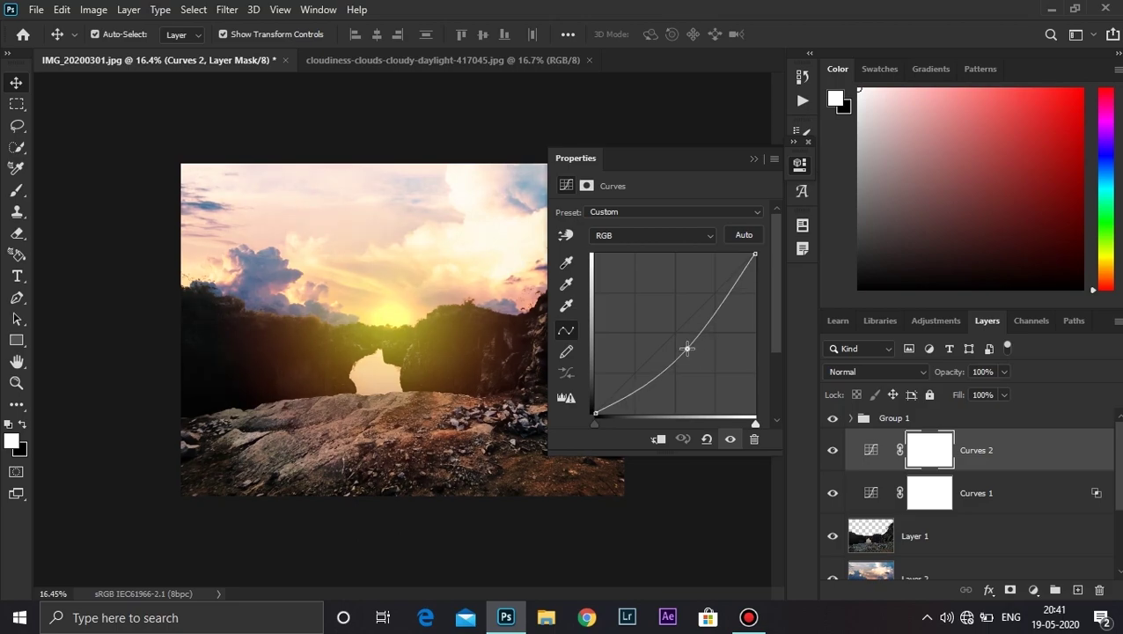
pyautogui.click(753, 159)
# Step: Above Group 1, add Selective Color with Yellows Cyan −100, Magenta +21, Yellow +13, Black +14
pyautogui.click(951, 421)
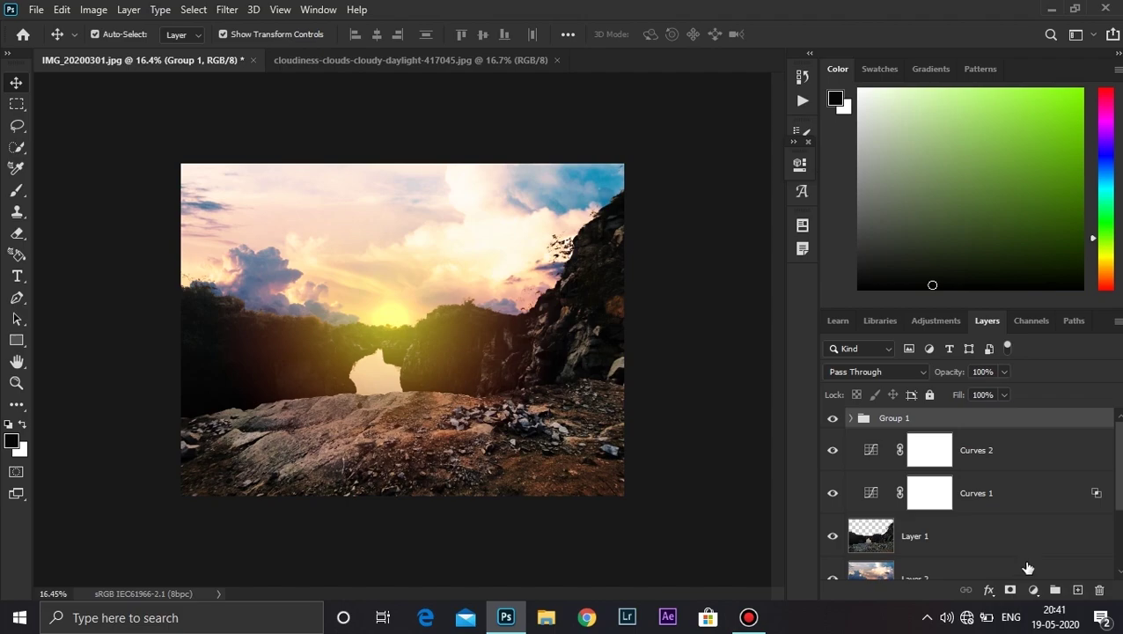
pyautogui.click(1034, 590)
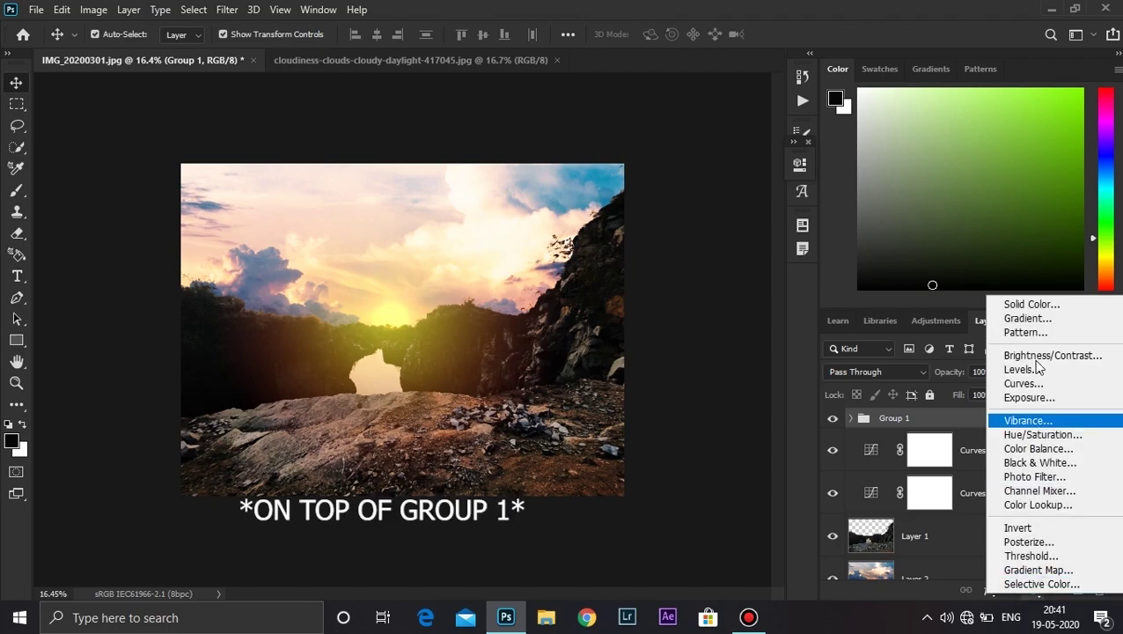
pyautogui.click(1041, 584)
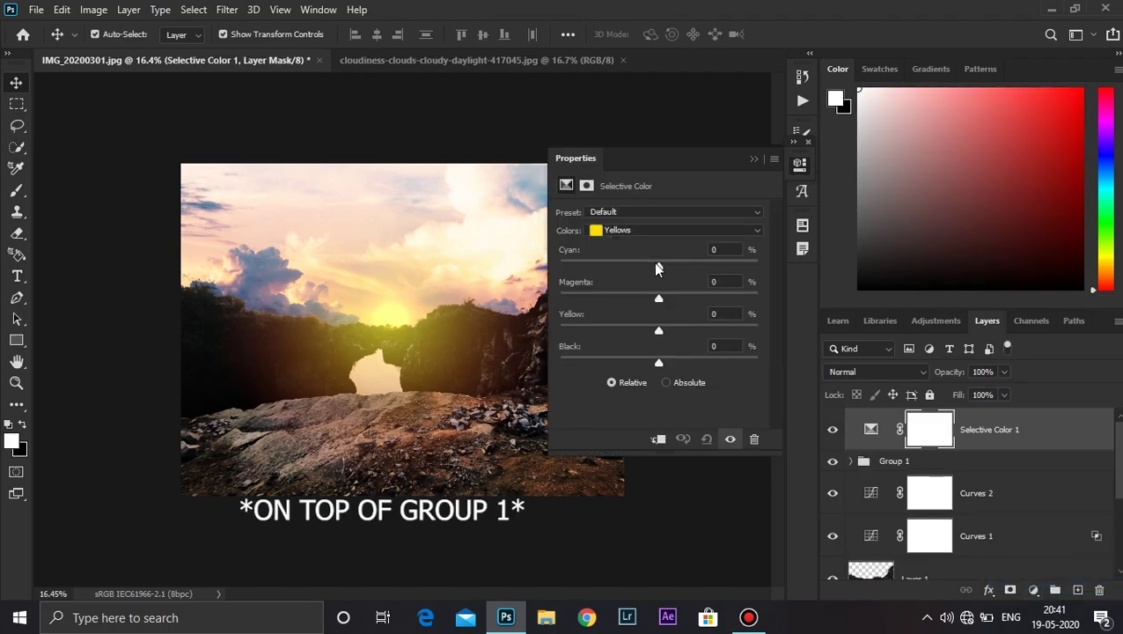
pyautogui.moveTo(657, 264); pyautogui.dragTo(538, 263)
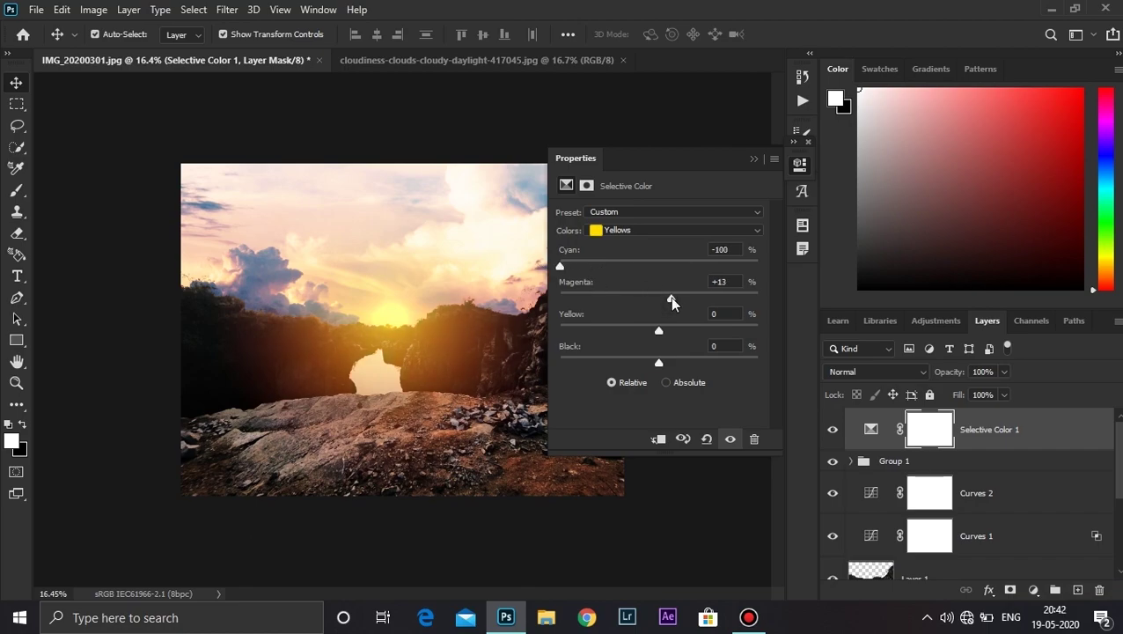
pyautogui.moveTo(669, 297); pyautogui.dragTo(673, 369)
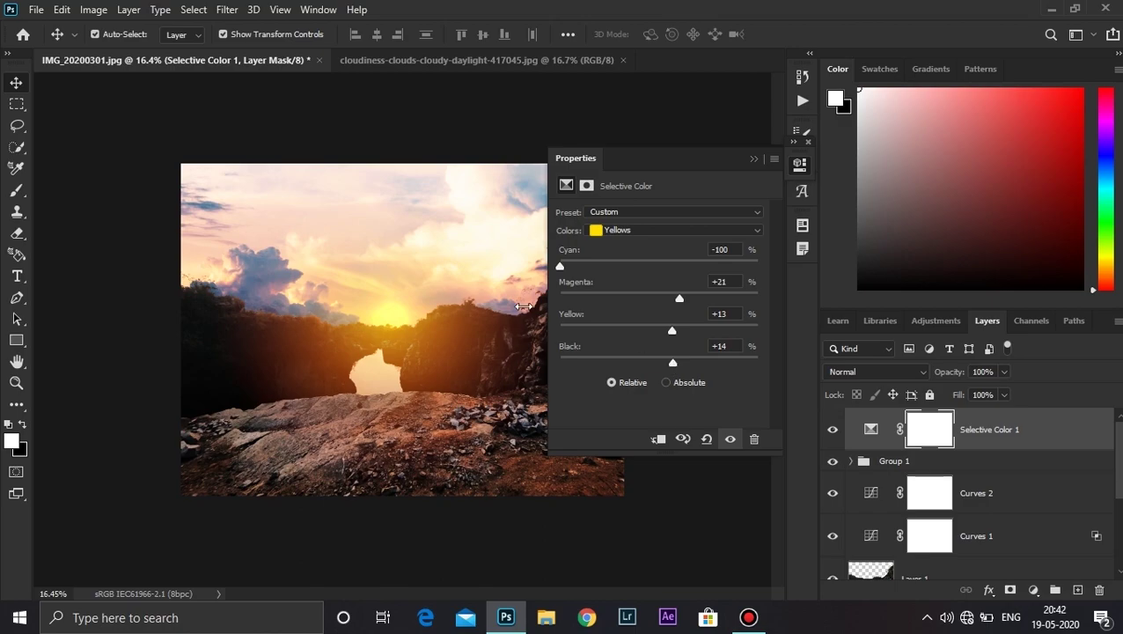
# Step: Add Channel Mixer 1 with the Green output's Red set to −10 for pinker tones
pyautogui.click(754, 160)
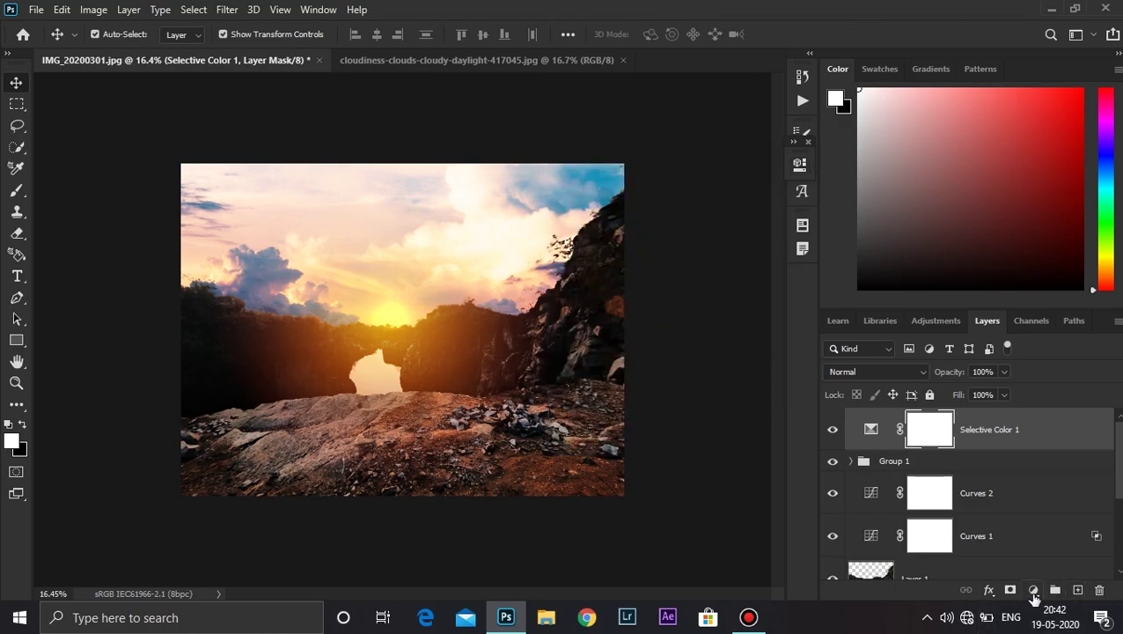
pyautogui.click(1034, 590)
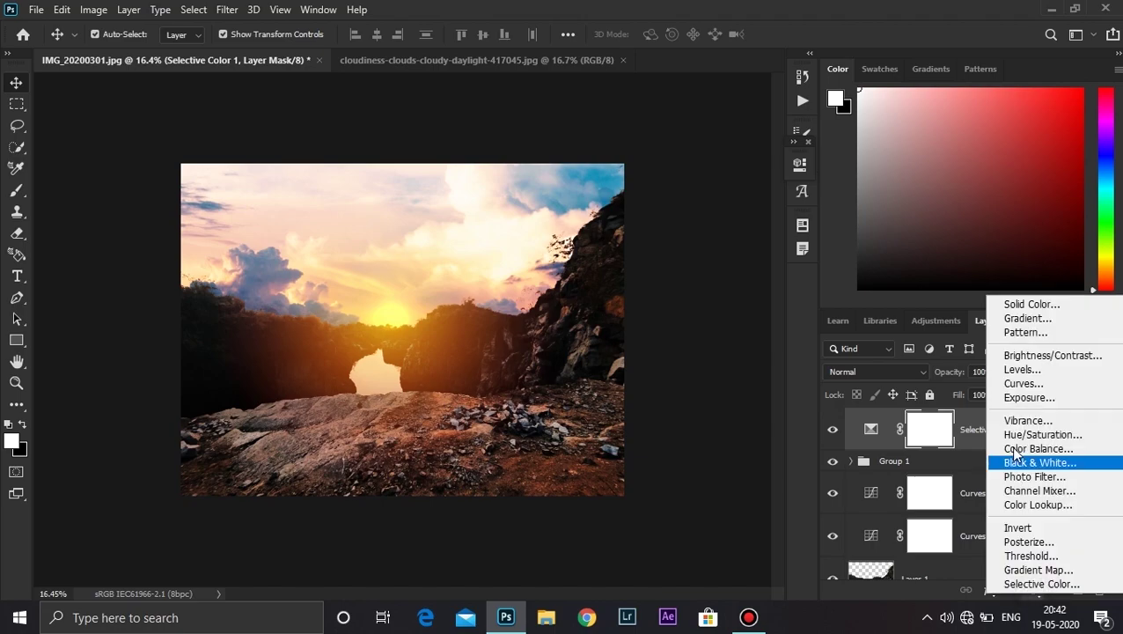
pyautogui.click(1035, 498)
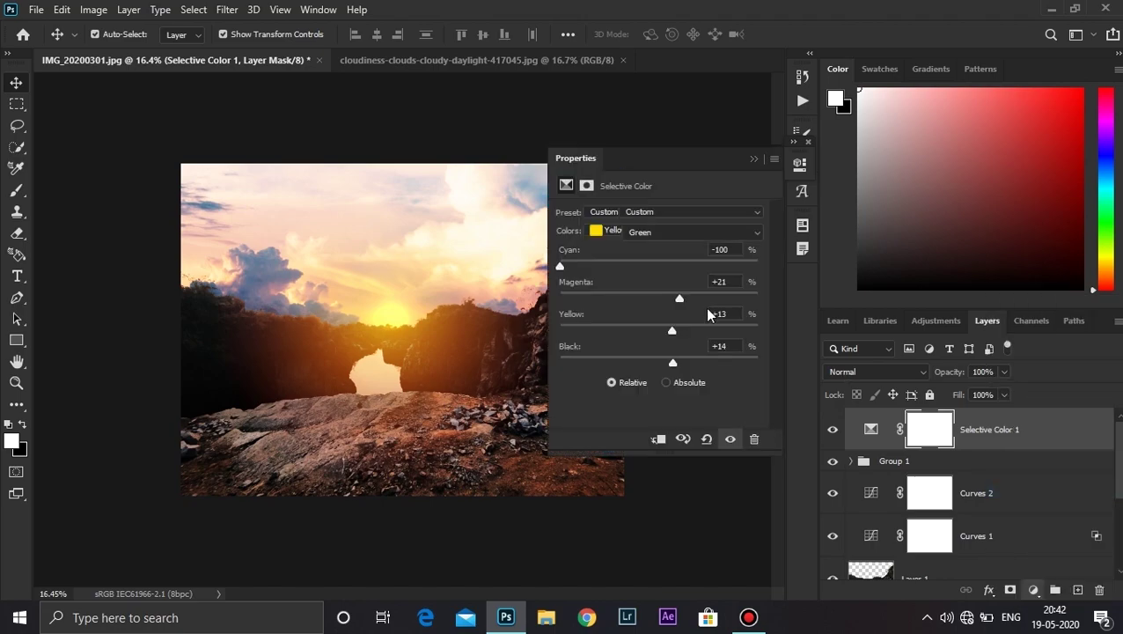
pyautogui.click(667, 233)
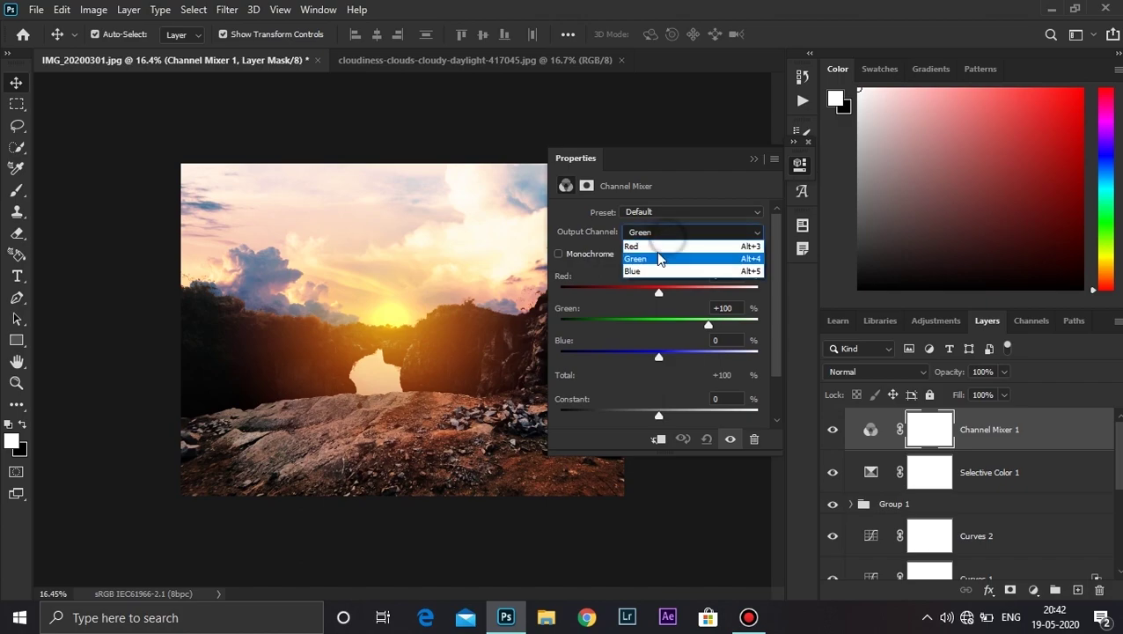
pyautogui.click(658, 258)
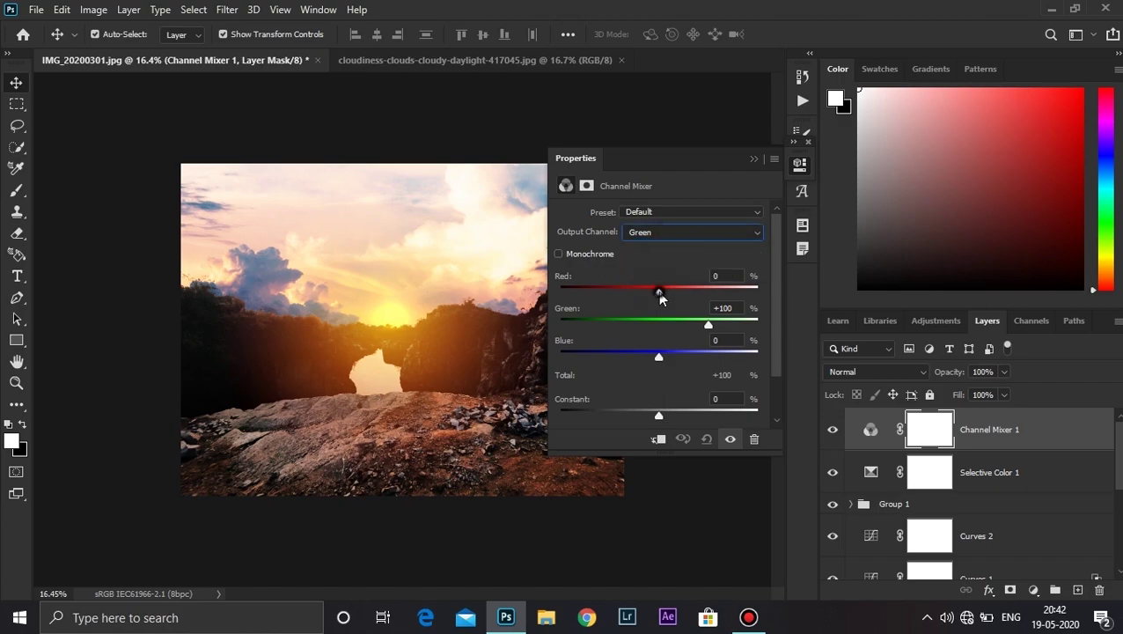
pyautogui.moveTo(657, 291); pyautogui.dragTo(652, 292)
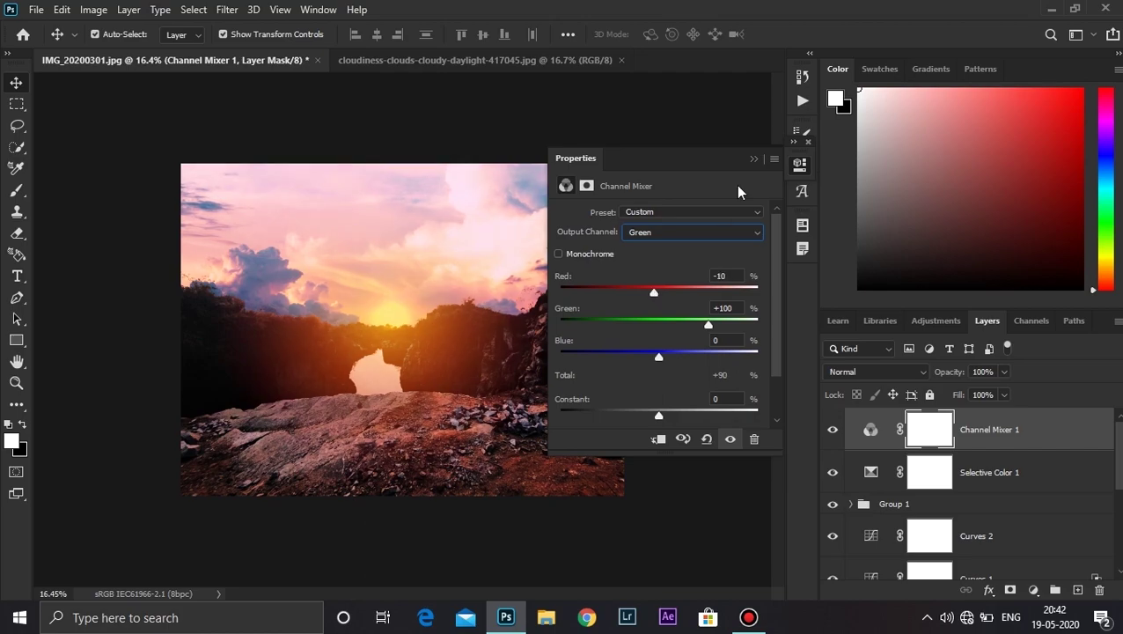
pyautogui.click(753, 159)
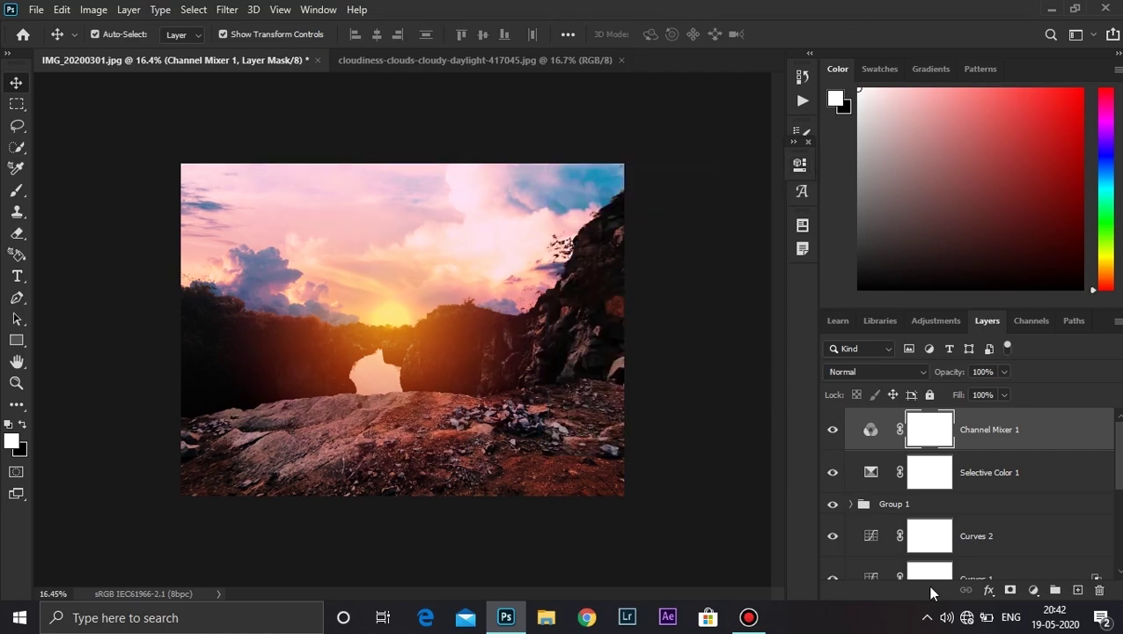
pyautogui.click(990, 438)
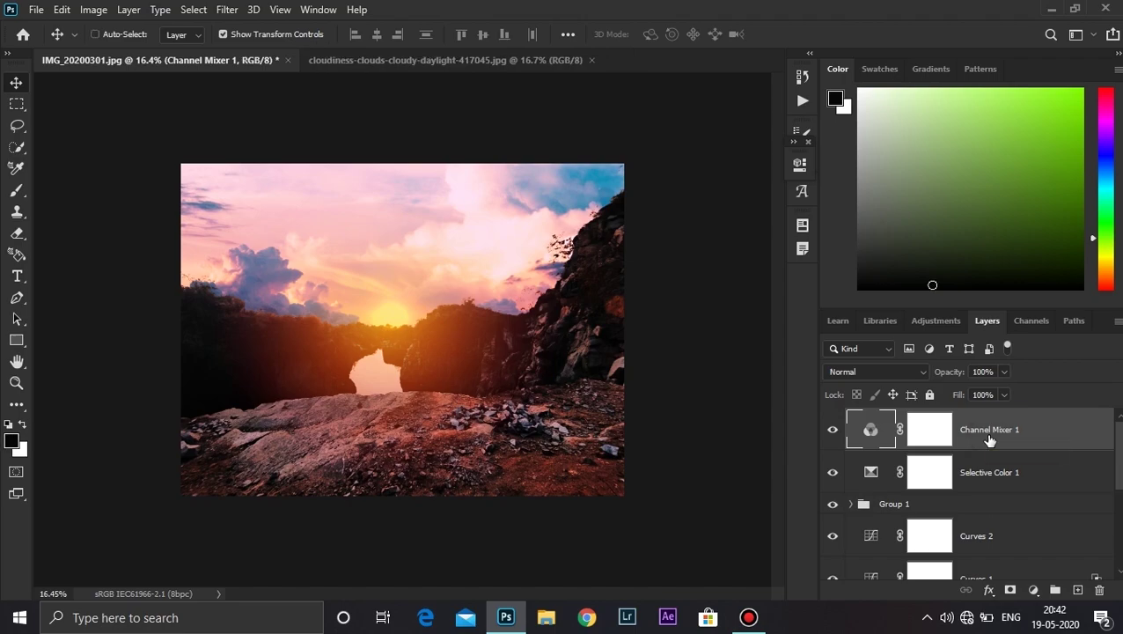
# Step: Stamp all visible layers into a new Layer 3 and open the Camera Raw Filter
pyautogui.hotkey('ctrl', 'shift', 'alt', 'e')
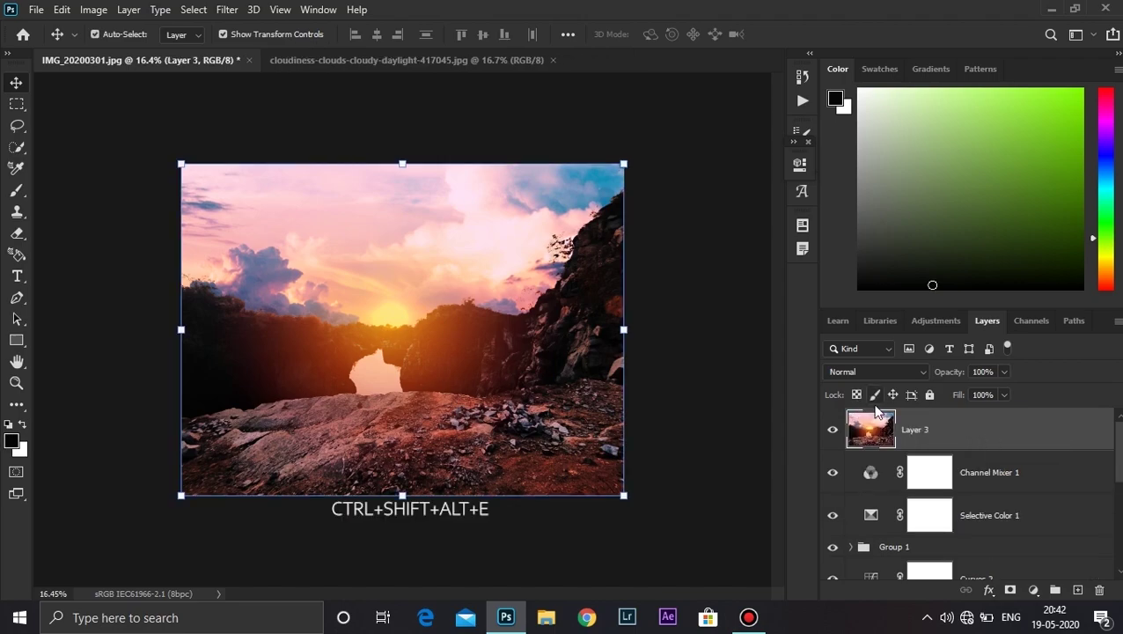
pyautogui.click(227, 9)
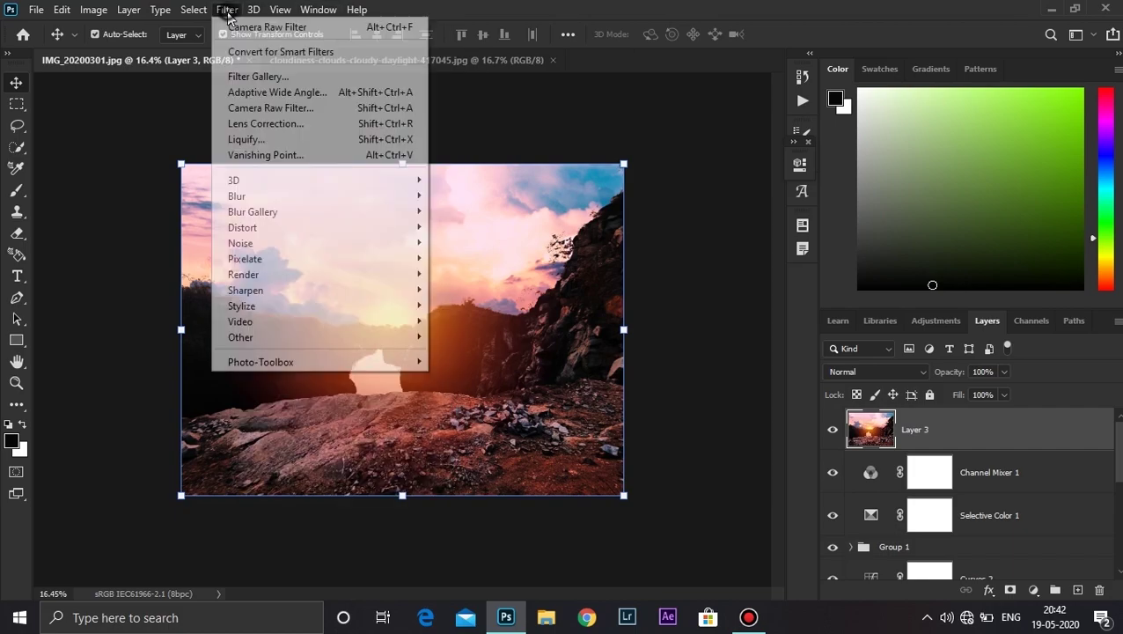
pyautogui.click(263, 107)
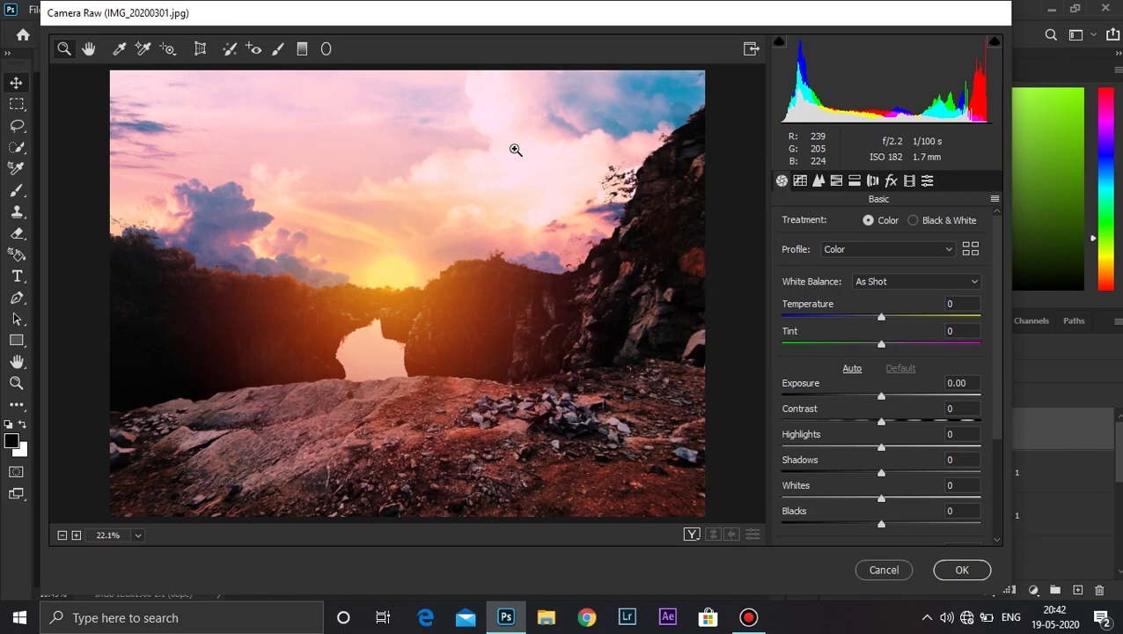
pyautogui.click(325, 250)
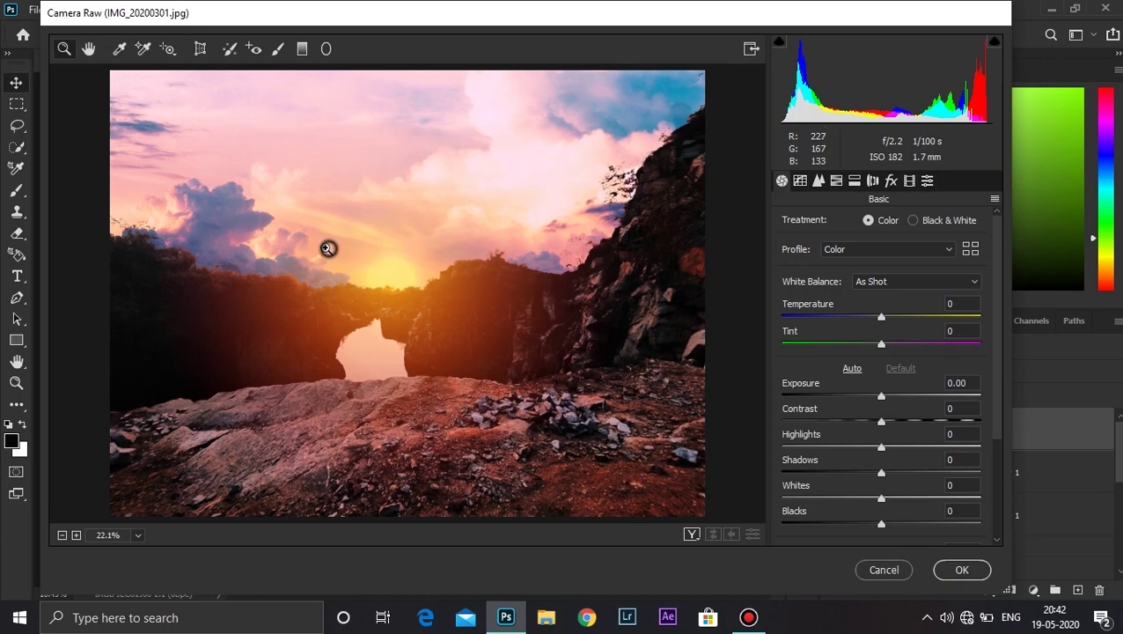
# Step: Set Exposure −0.75, Contrast +3, Highlights −33, Shadows +7, Whites +5, Texture +3
pyautogui.click(879, 397)
pyautogui.moveTo(876, 400); pyautogui.dragTo(889, 473)
pyautogui.click(885, 451)
pyautogui.scroll(-1, 892, 482)
pyautogui.scroll(-2, 889, 489)
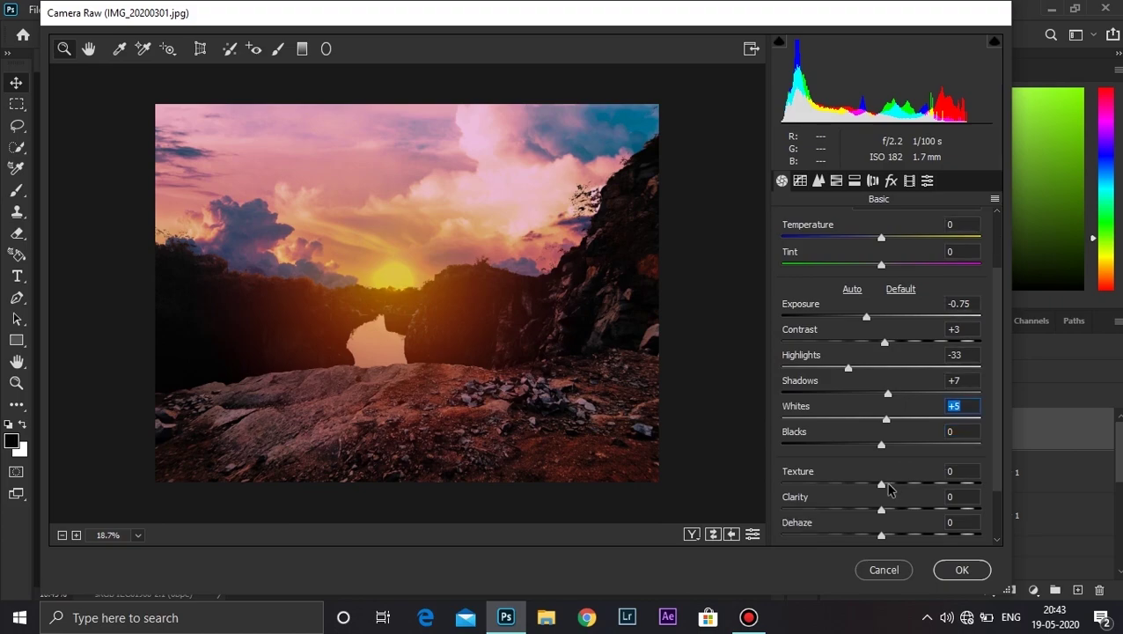
pyautogui.moveTo(881, 486); pyautogui.dragTo(885, 486)
# Step: Set saturation Reds −16, Oranges +15, Blues +45, add a −34 vignette, and apply
pyautogui.click(818, 181)
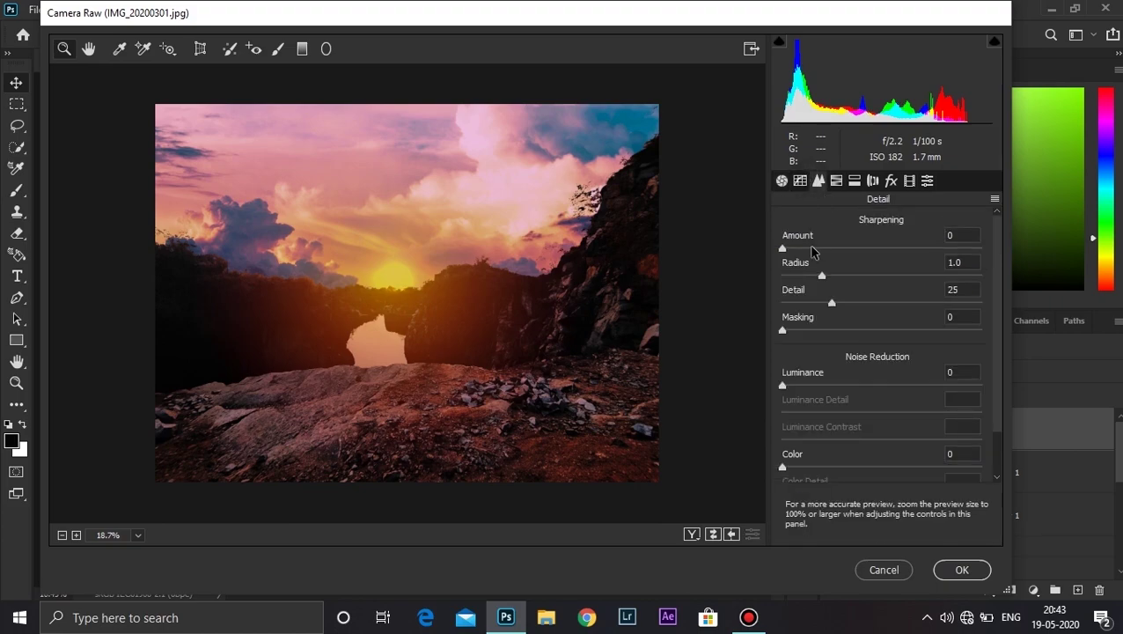
pyautogui.click(836, 182)
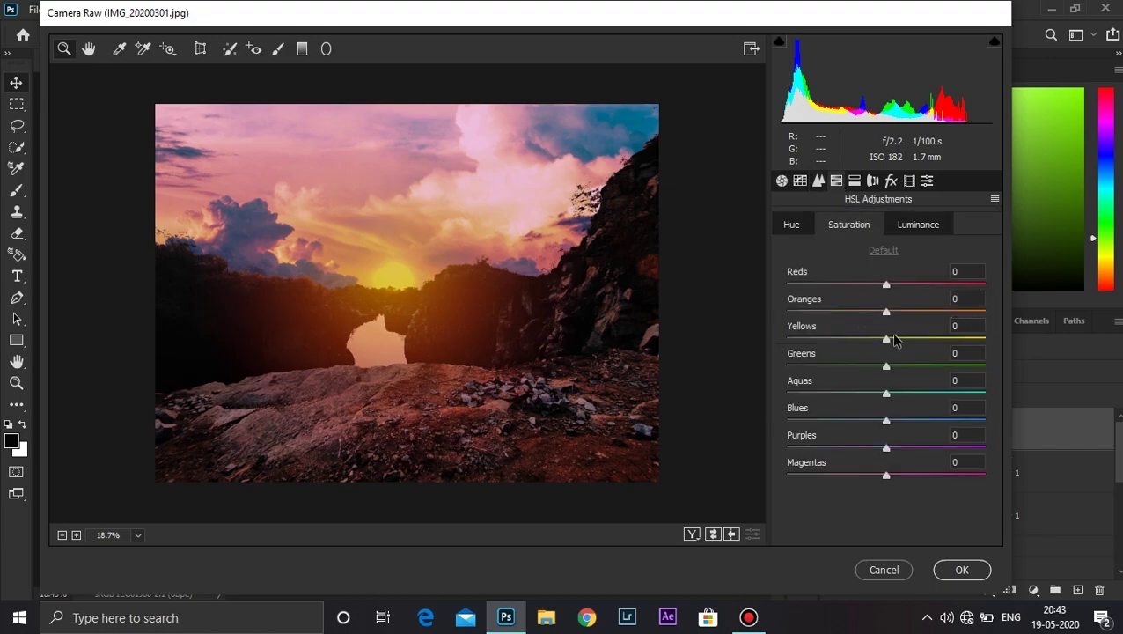
pyautogui.moveTo(887, 315); pyautogui.dragTo(870, 286)
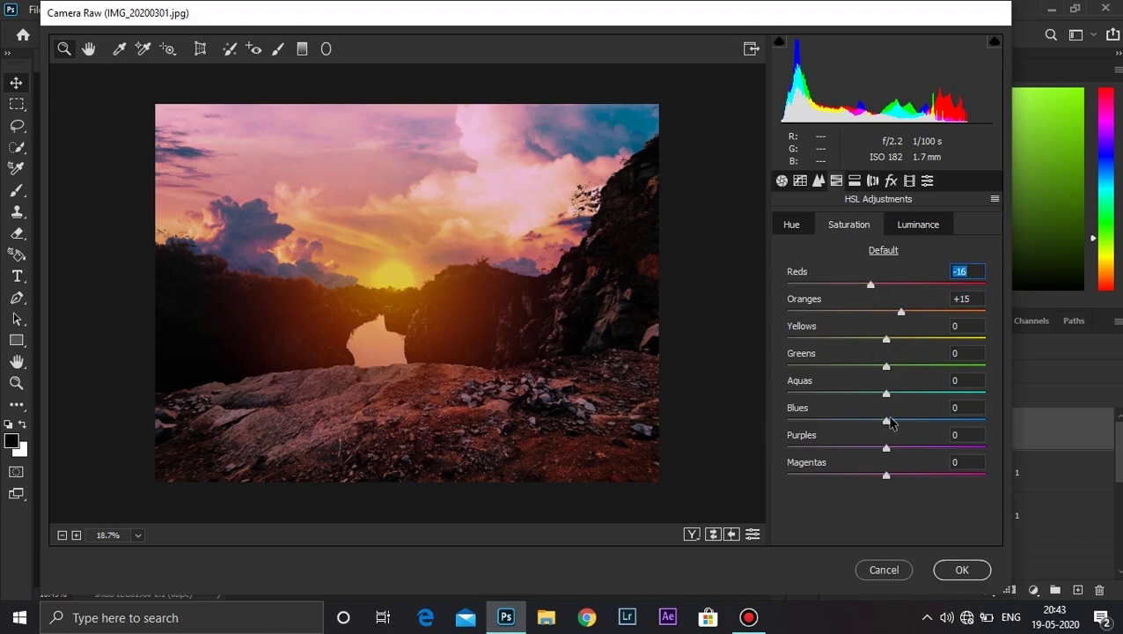
pyautogui.moveTo(889, 422); pyautogui.dragTo(932, 421)
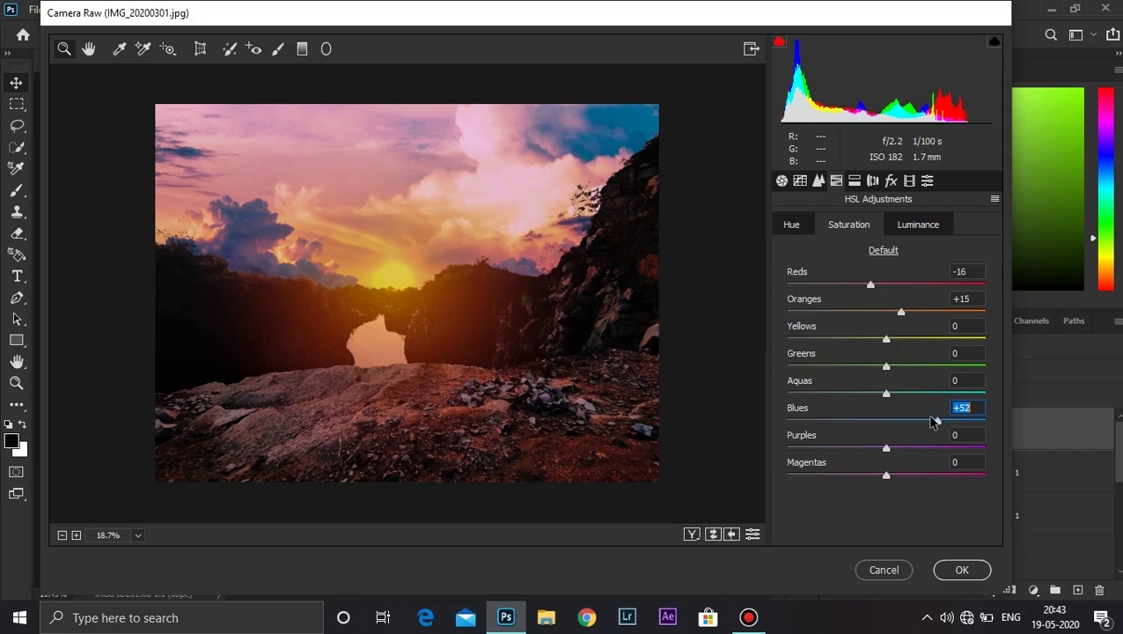
pyautogui.click(890, 182)
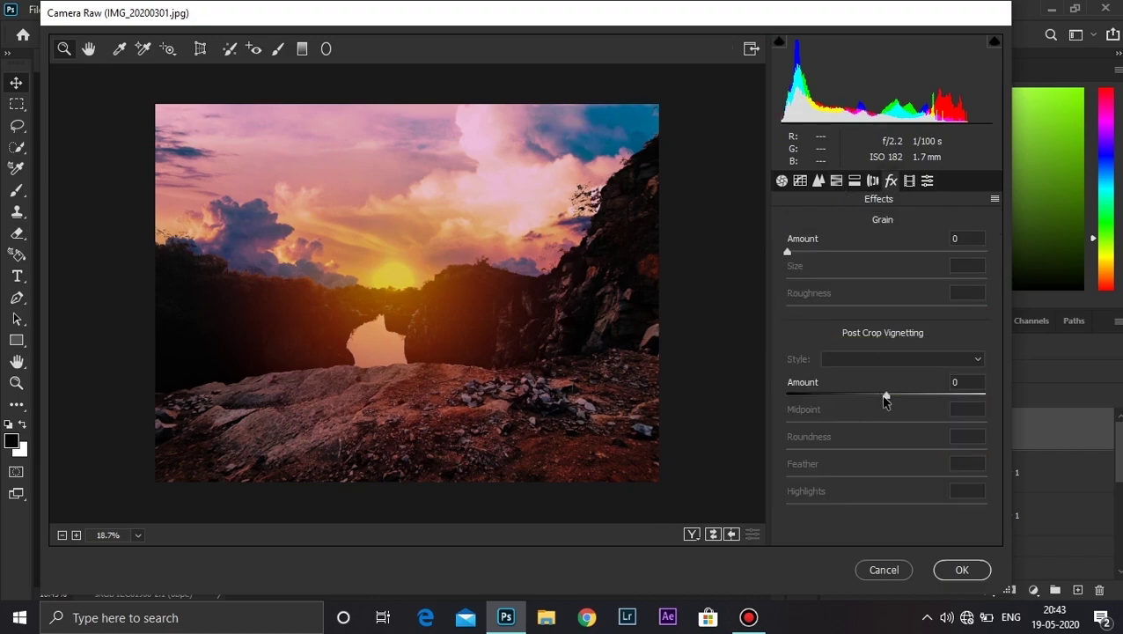
pyautogui.moveTo(886, 397); pyautogui.dragTo(852, 396)
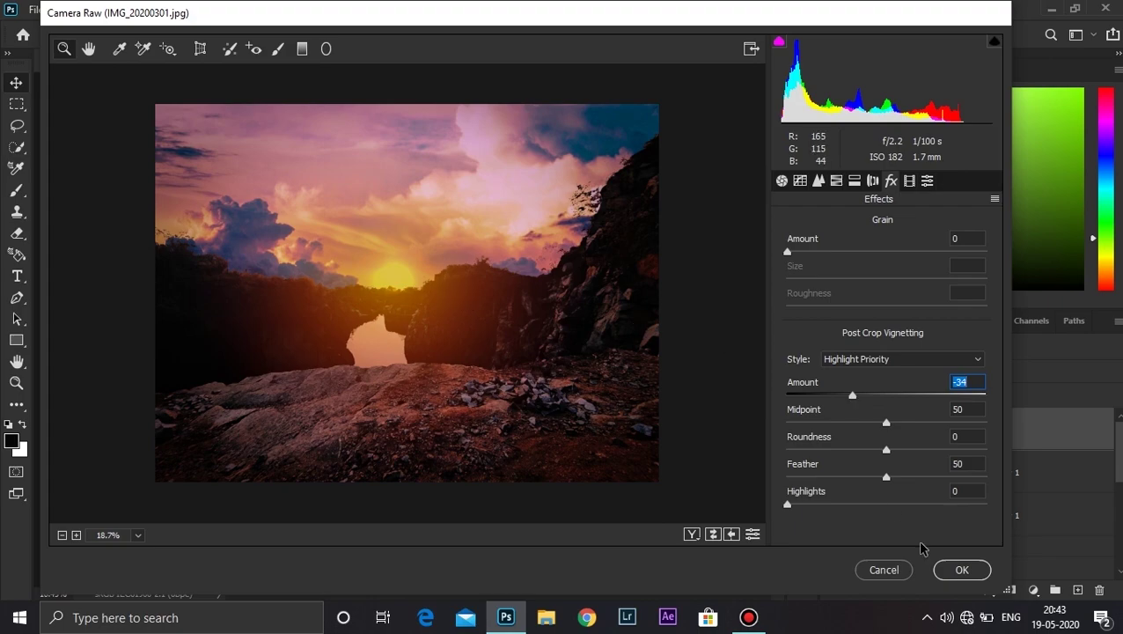
pyautogui.click(947, 567)
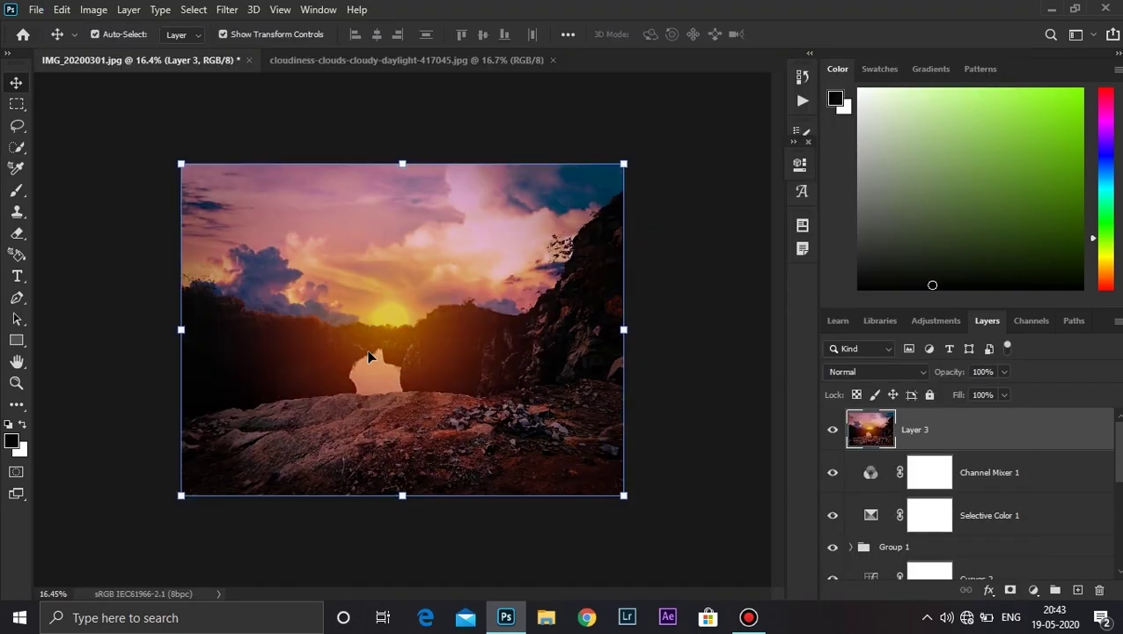
# Step: Add a Brightness/Contrast 1 layer above Layer 3 with Brightness 20 and Contrast −1
pyautogui.scroll(-1, 367, 350)
pyautogui.scroll(2, 367, 349)
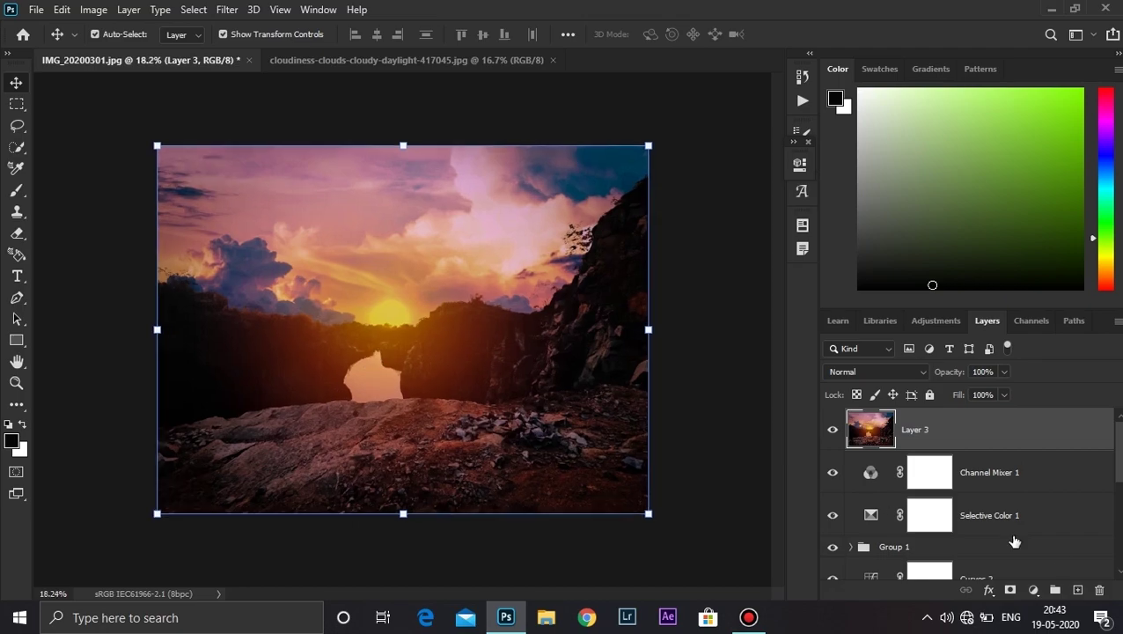
pyautogui.click(1033, 590)
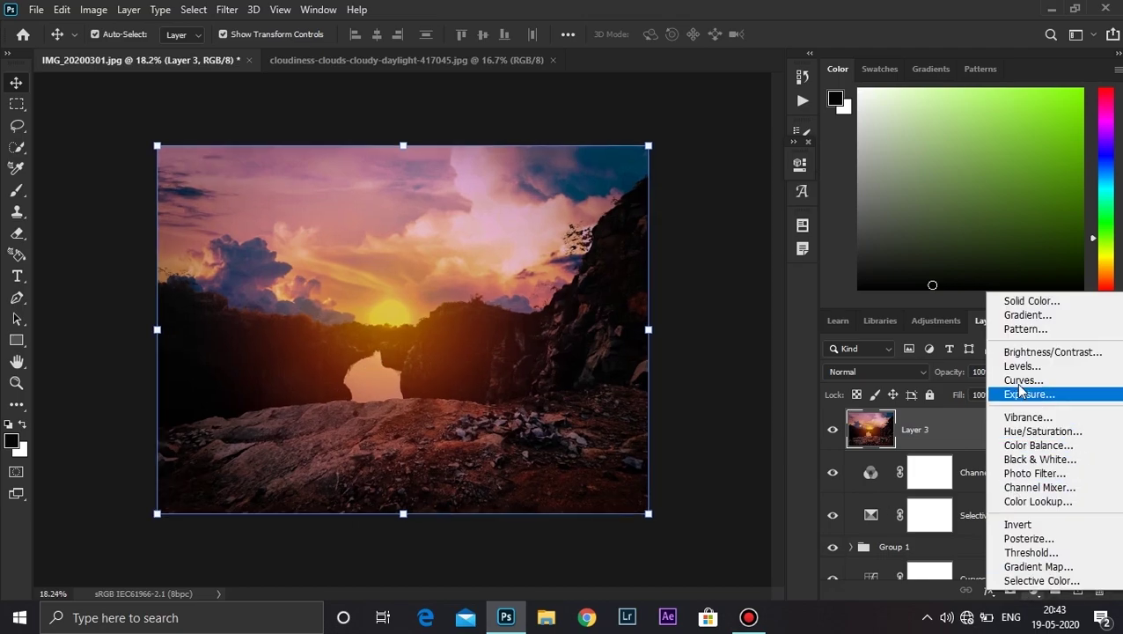
pyautogui.click(1034, 351)
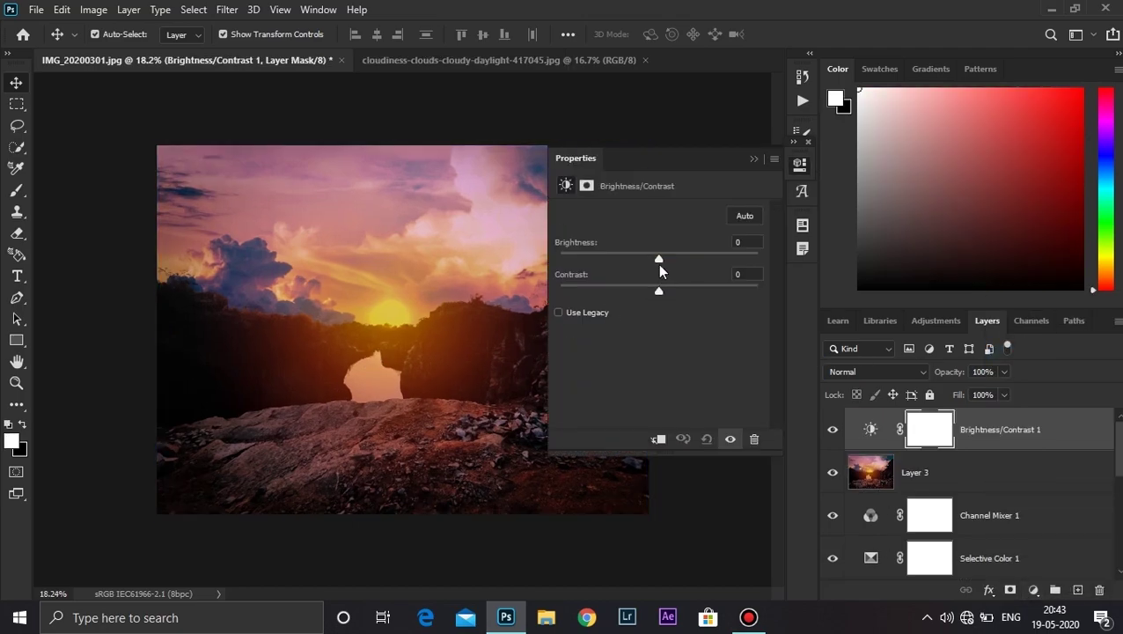
pyautogui.moveTo(659, 259); pyautogui.dragTo(663, 293)
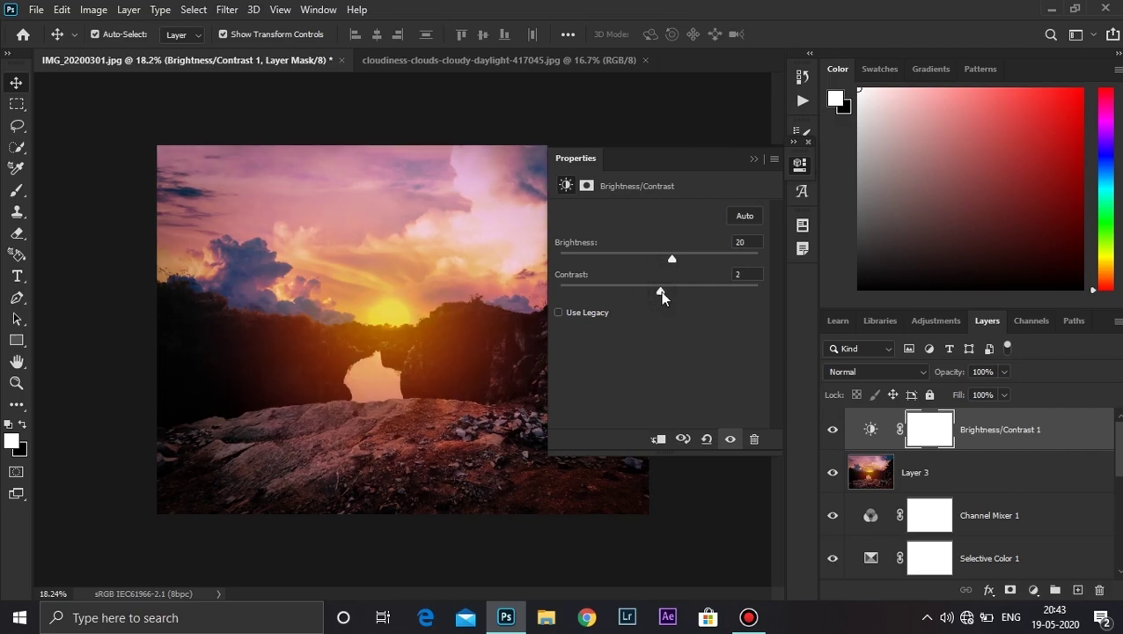
pyautogui.click(754, 158)
pyautogui.hotkey('ctrl', '0')
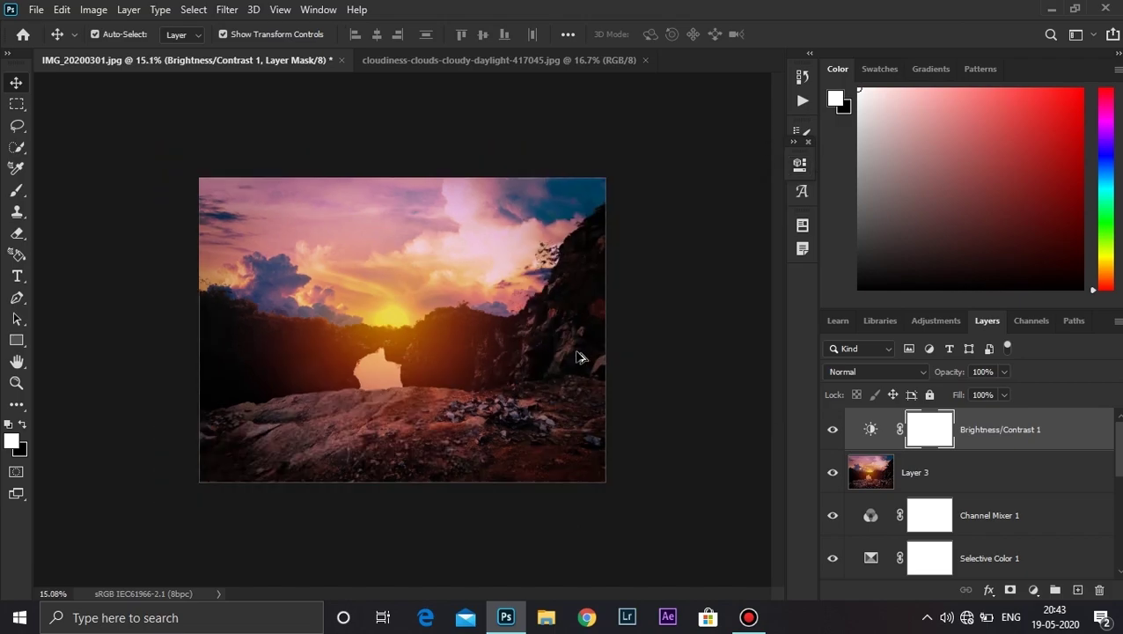
pyautogui.click(1013, 431)
pyautogui.scroll(-3, 1015, 439)
# Step: Select every edit layer from the top down to Layer 2 and group them as Group 2
pyautogui.scroll(3, 1026, 441)
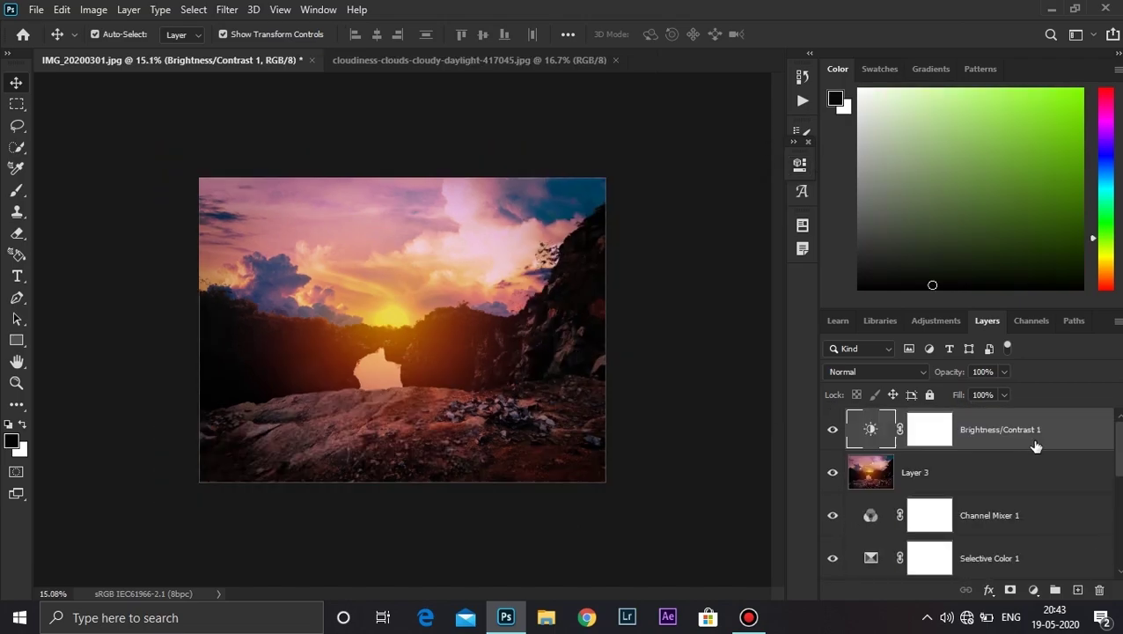
pyautogui.scroll(-5, 1035, 446)
pyautogui.scroll(-2, 1039, 449)
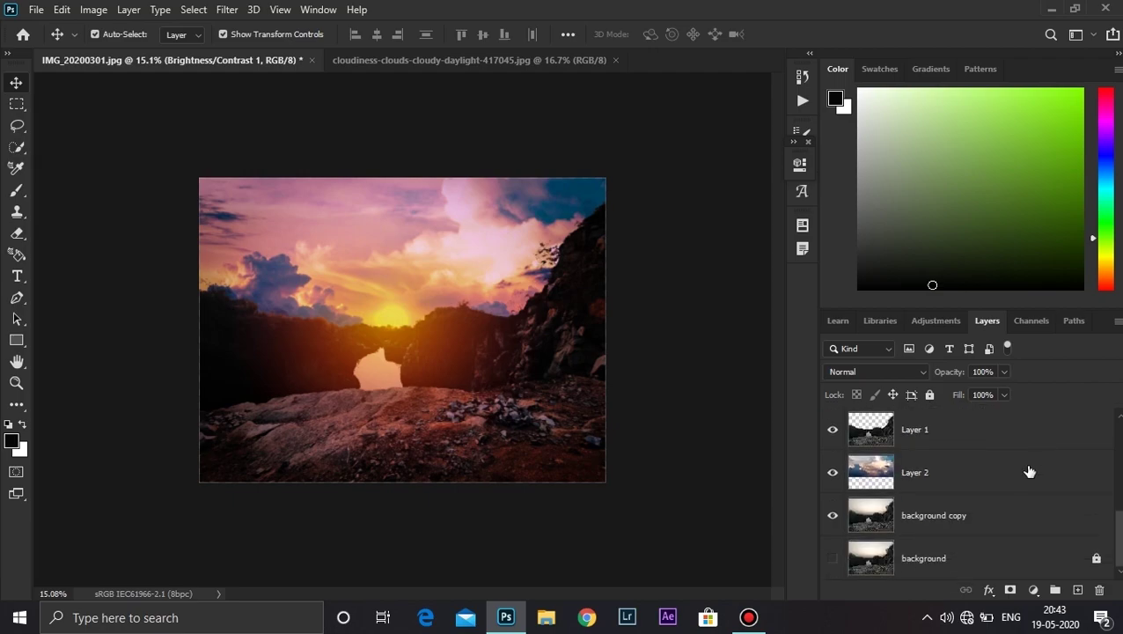
pyautogui.keyDown('shift'); pyautogui.click(1028, 476); pyautogui.keyUp('shift')
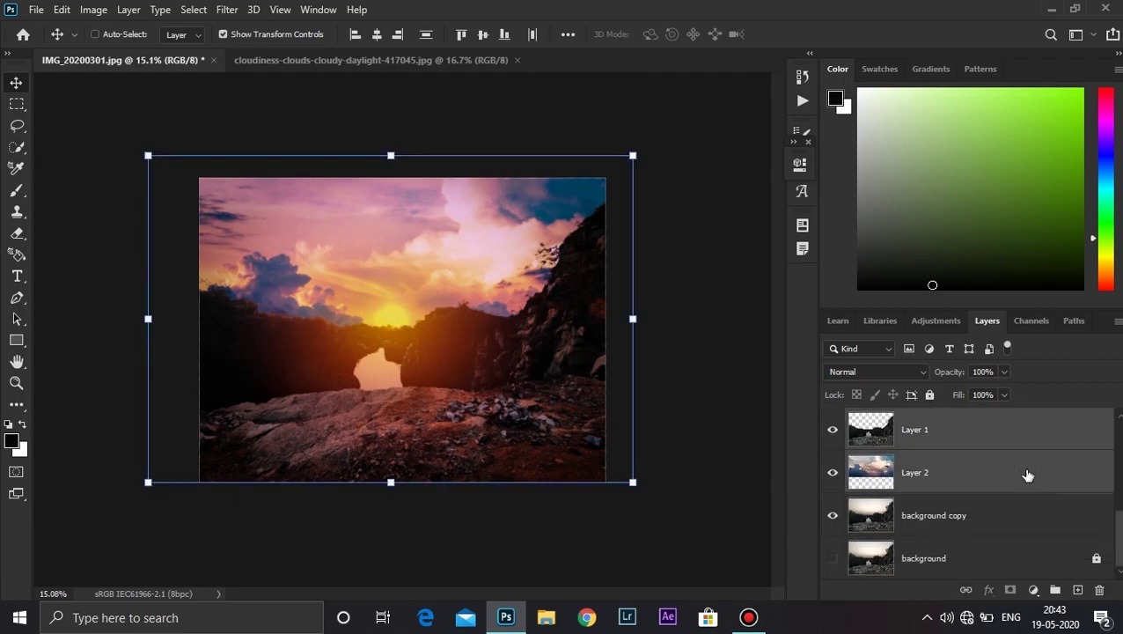
pyautogui.hotkey('ctrl', 'g')
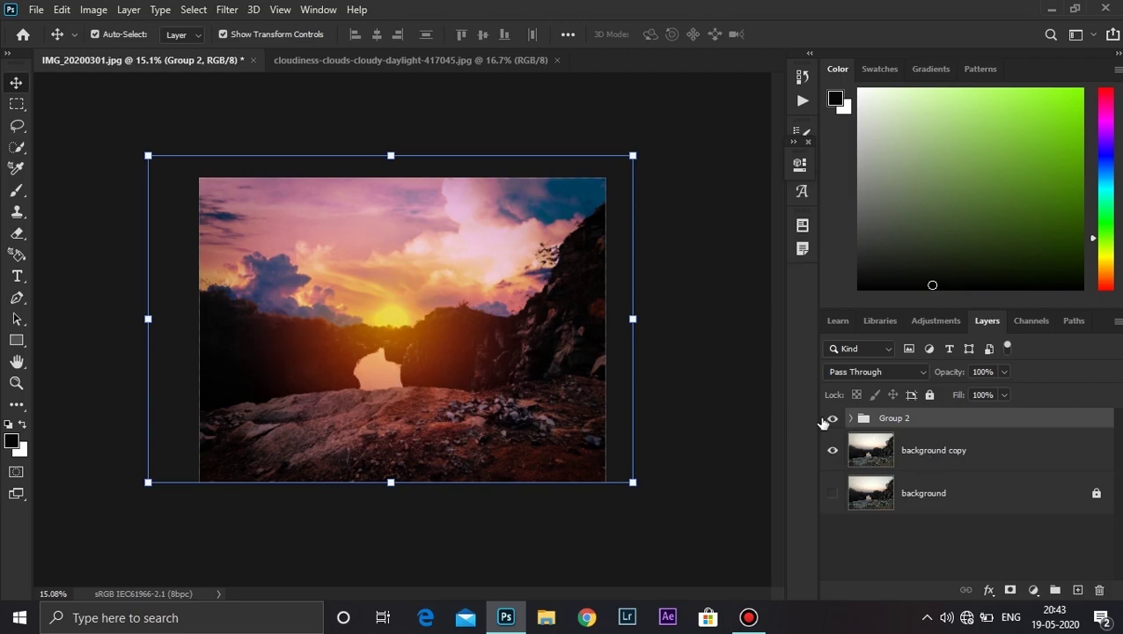
# Step: Toggle Group 2's visibility to compare the edit against the original photo
pyautogui.click(832, 419)
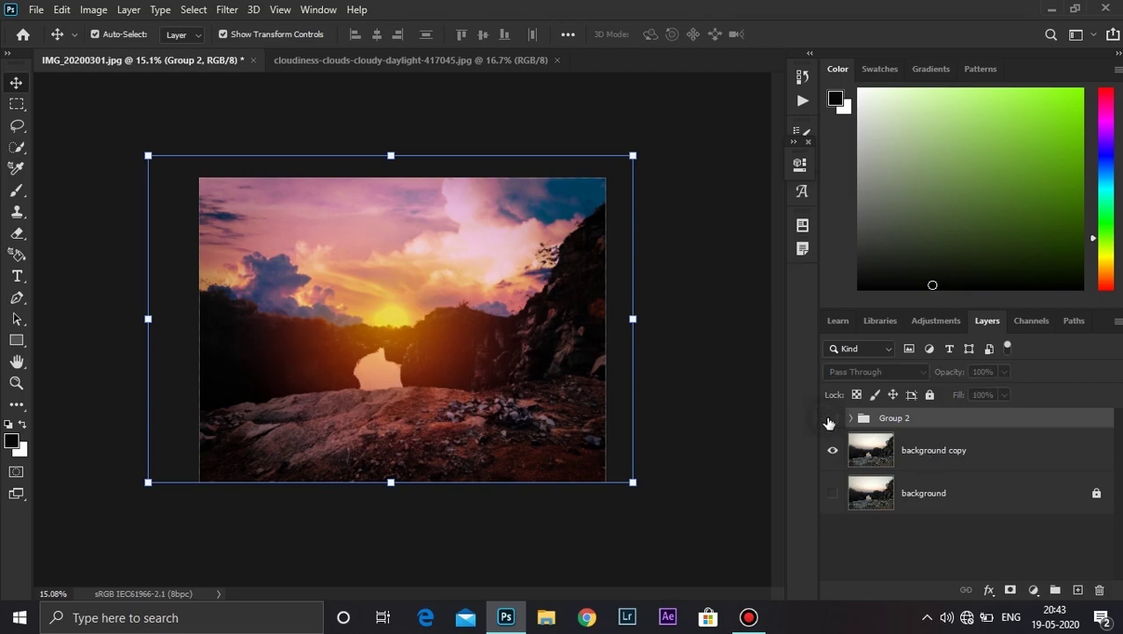
pyautogui.click(738, 425)
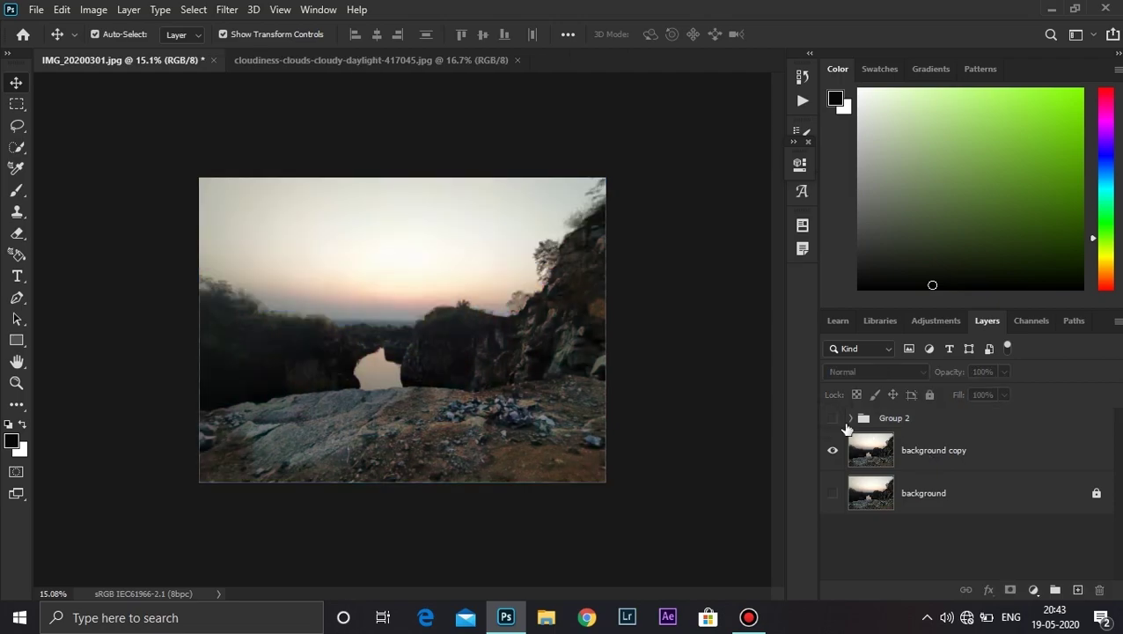
pyautogui.click(833, 419)
pyautogui.click(833, 419)
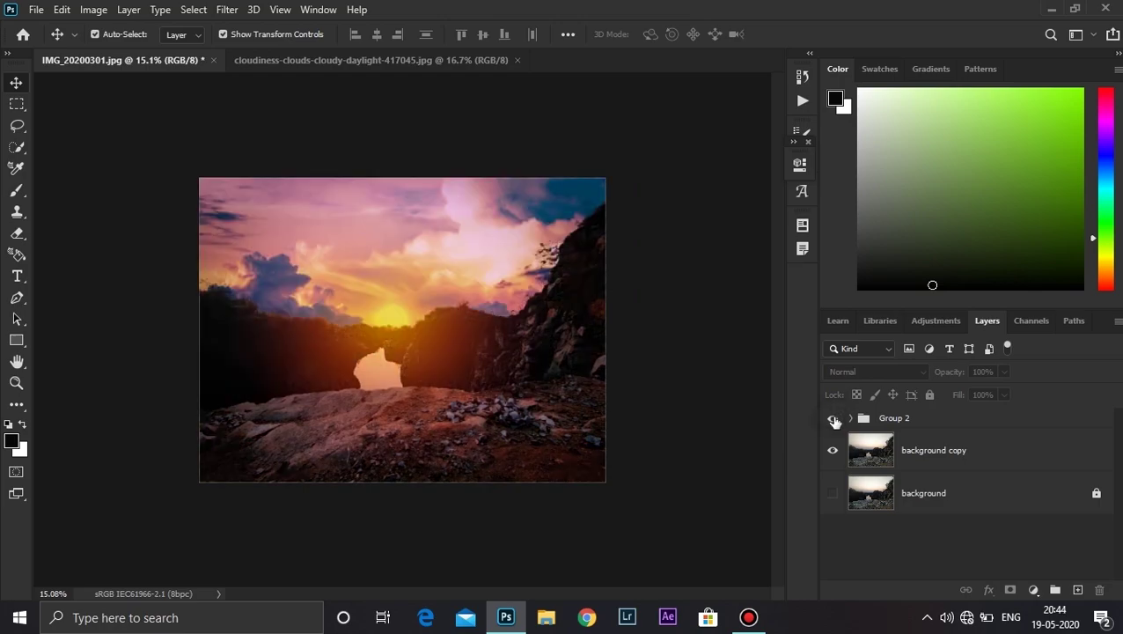